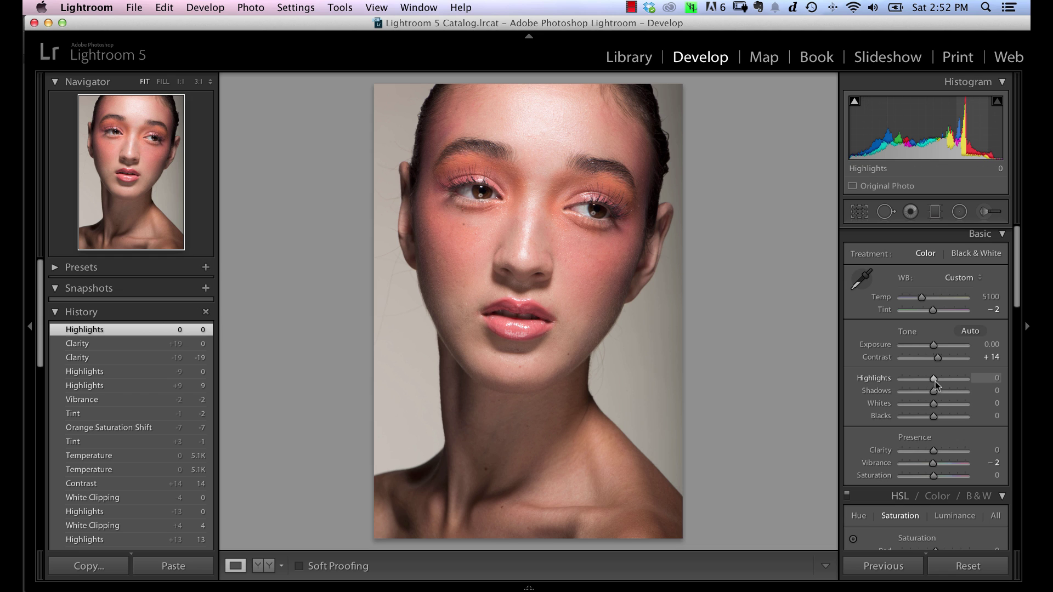
- Try the Highlights adjustment at -100 and about -21 on the portrait, and reset it to 0
left_click_drag(935, 380, 901, 379)
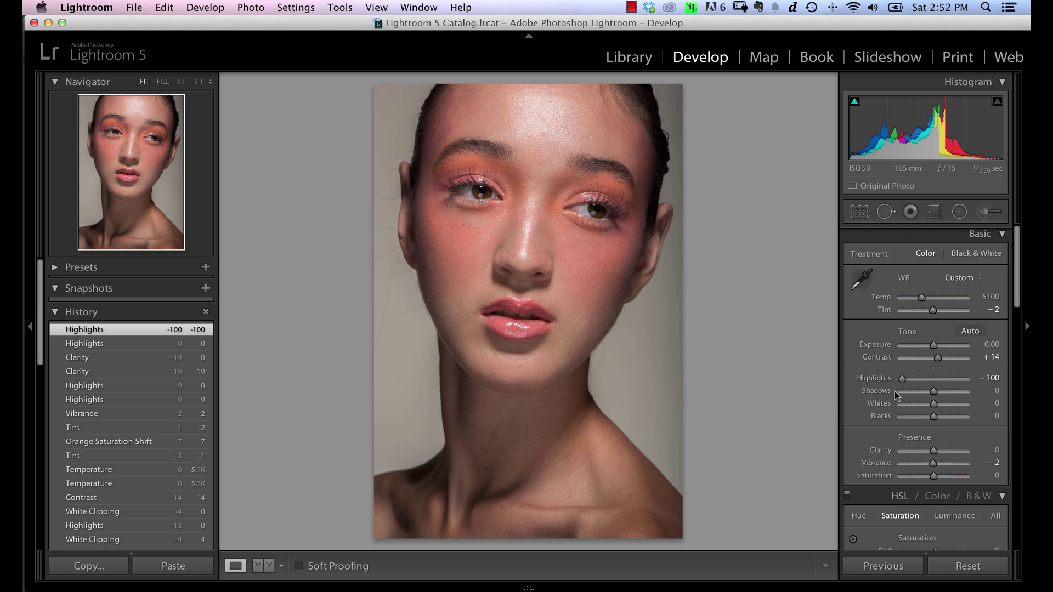
left_click_drag(907, 377, 928, 379)
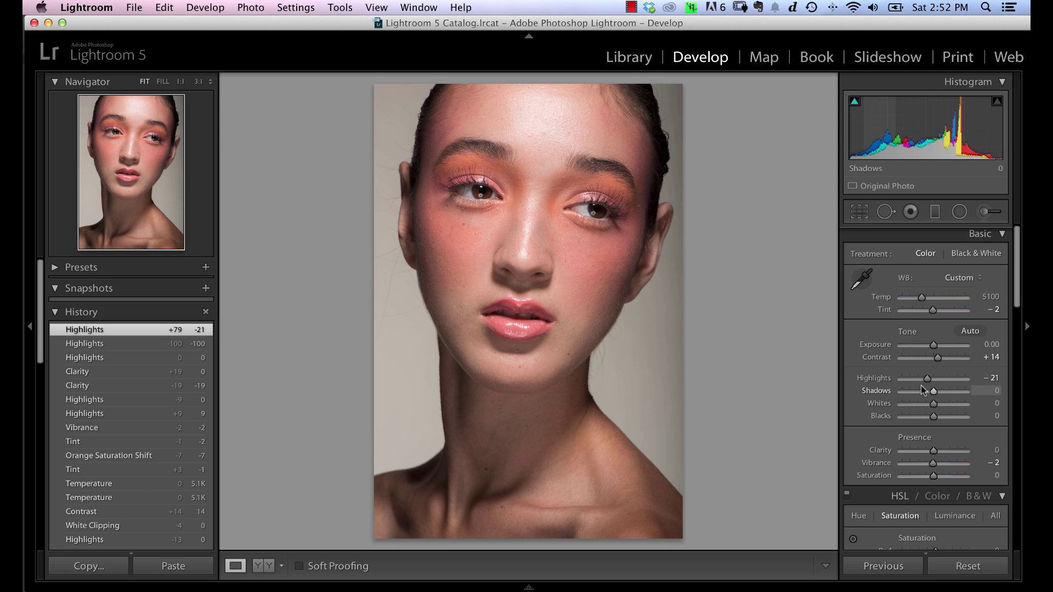
left_click_drag(927, 378, 890, 378)
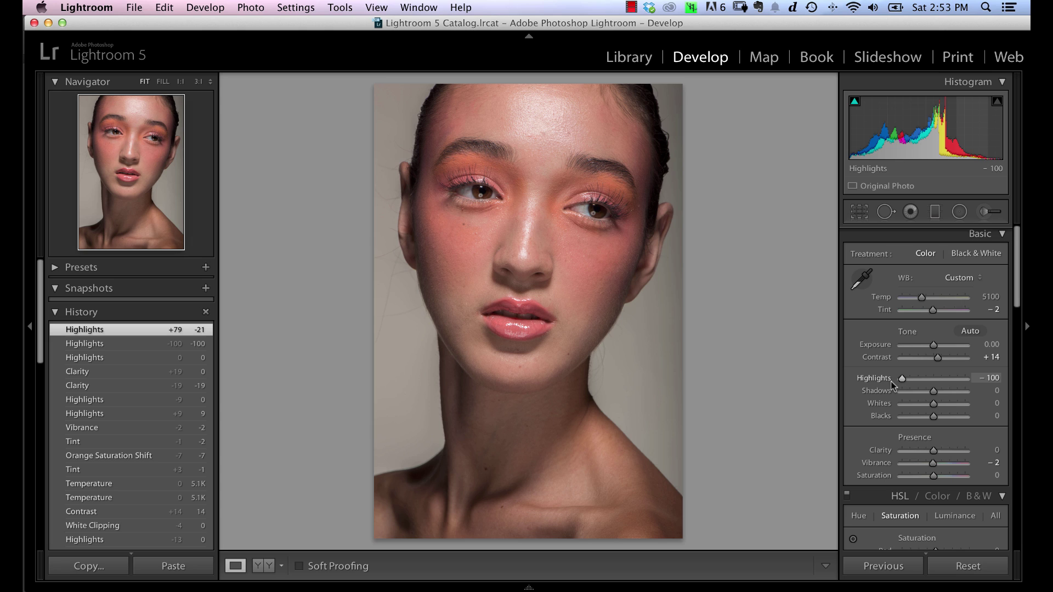
left_click_drag(890, 380, 933, 384)
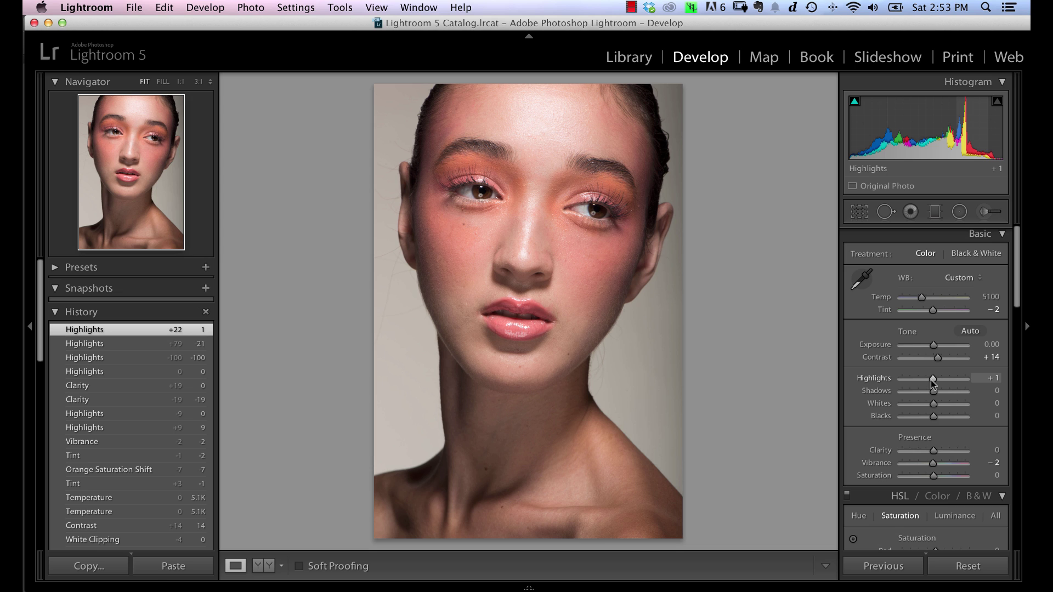
left_click_drag(891, 383, 882, 383)
double_click(882, 383)
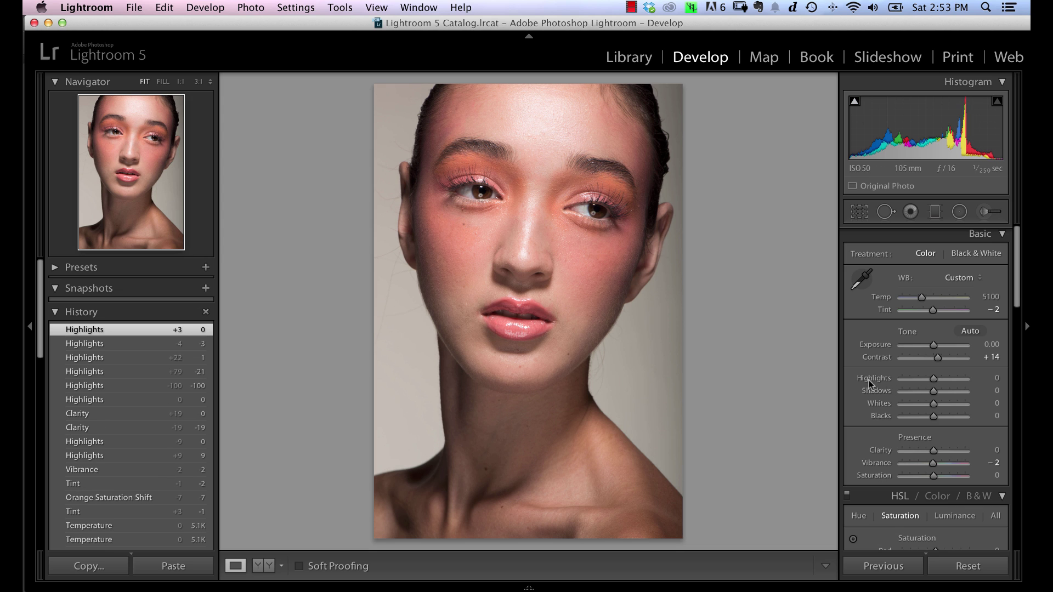
- Open the portrait as a Smart Object in Photoshop and switch to Photoshop
right_click(565, 240)
mouse_move(644, 321)
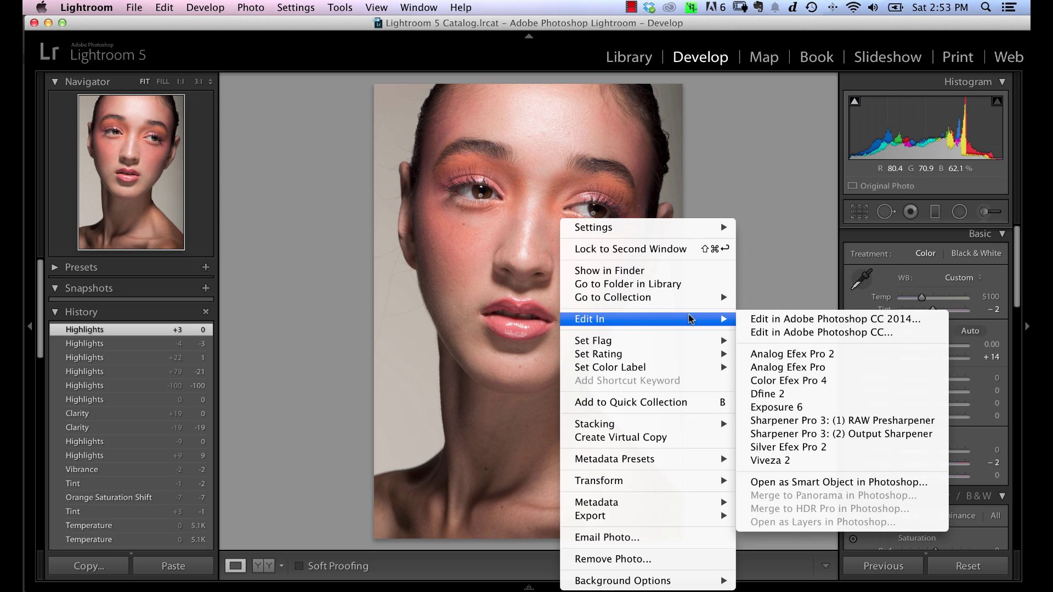
left_click(776, 482)
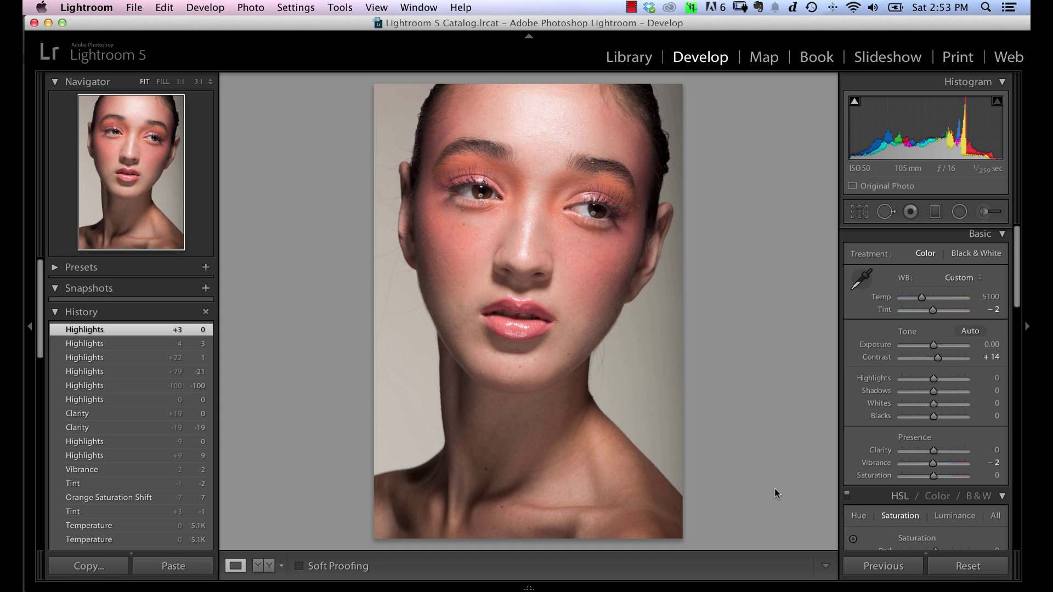
key("super+Tab")
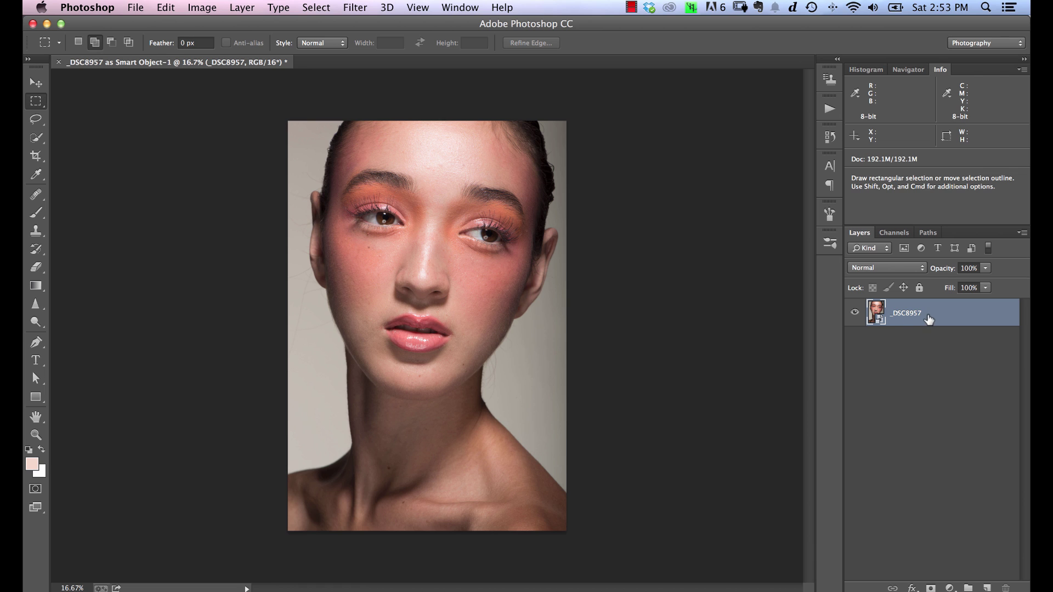
- Make a new smart object copy of the portrait layer and set its raw Highlights to -100 and Exposure to -0.15
right_click(937, 319)
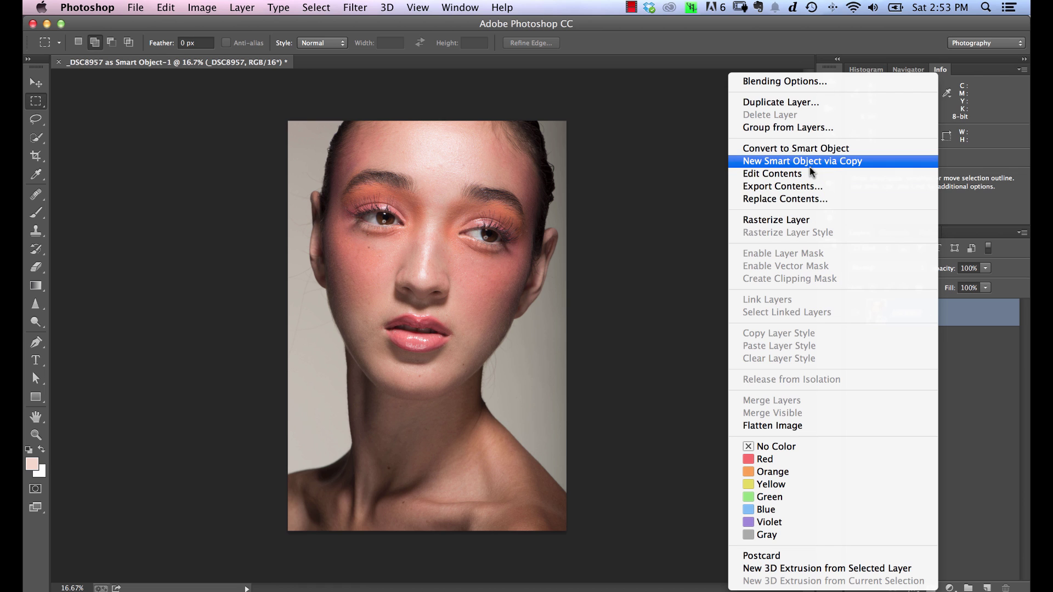
left_click(832, 161)
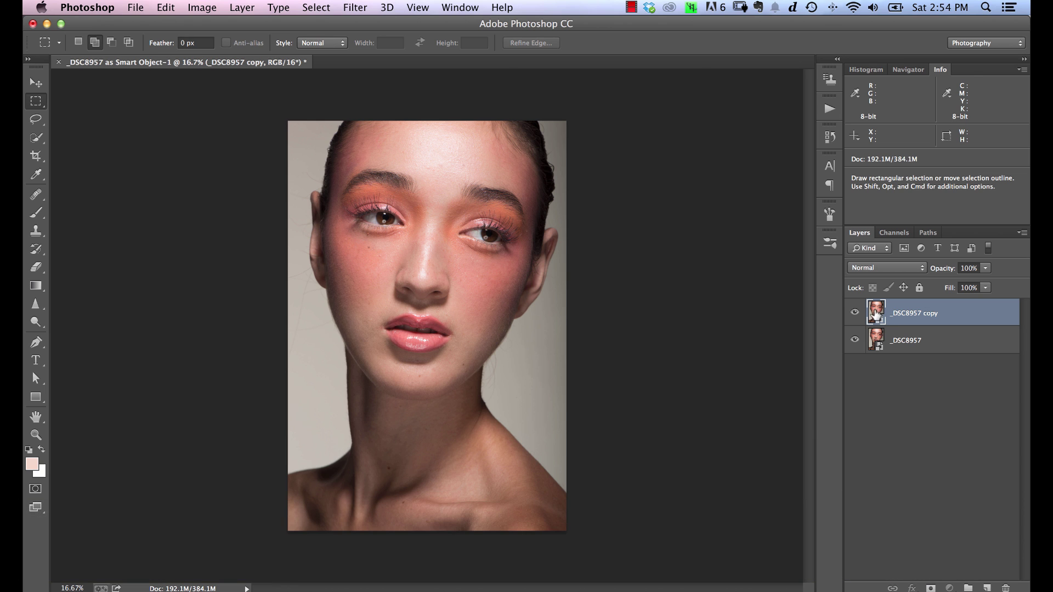
double_click(876, 313)
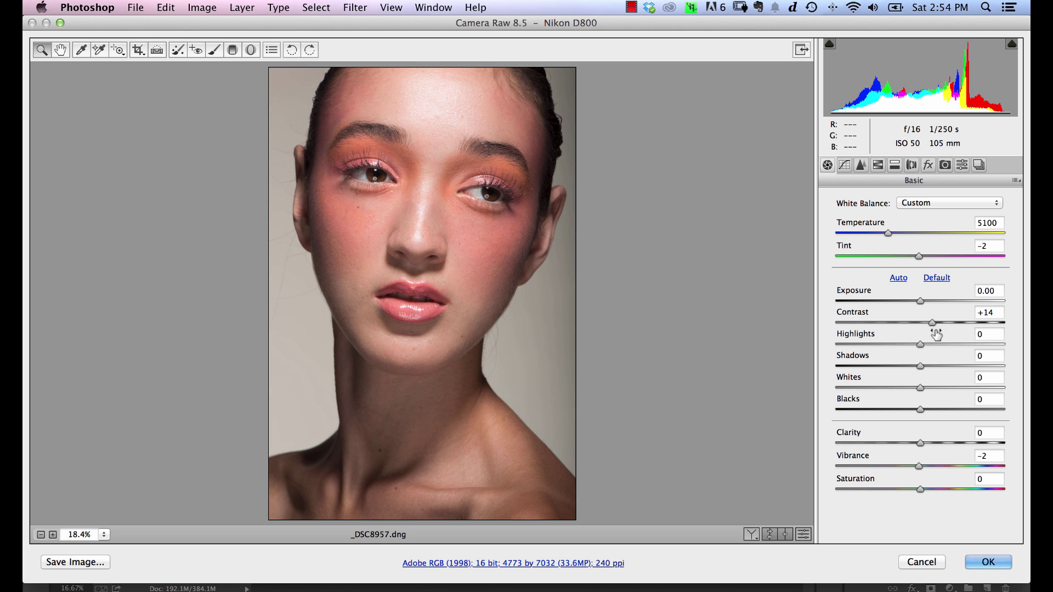
left_click_drag(920, 344, 783, 345)
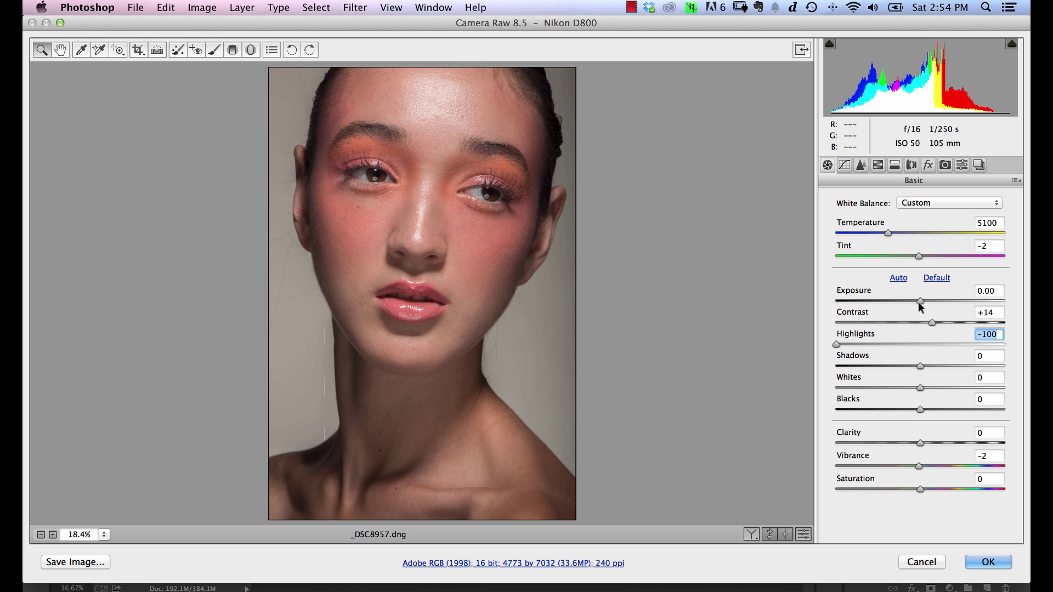
left_click_drag(919, 301, 919, 302)
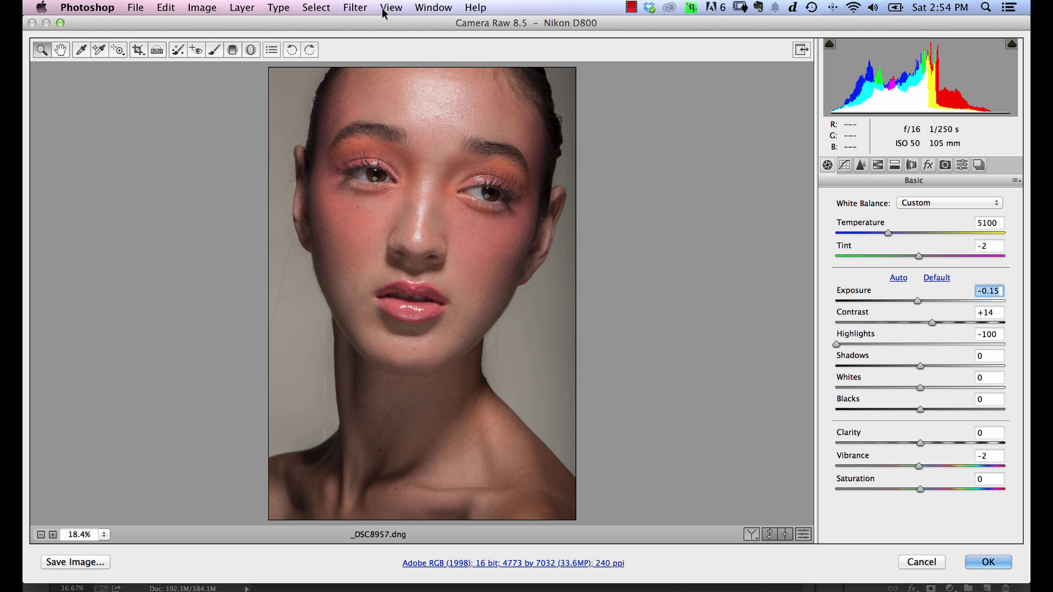
left_click(981, 563)
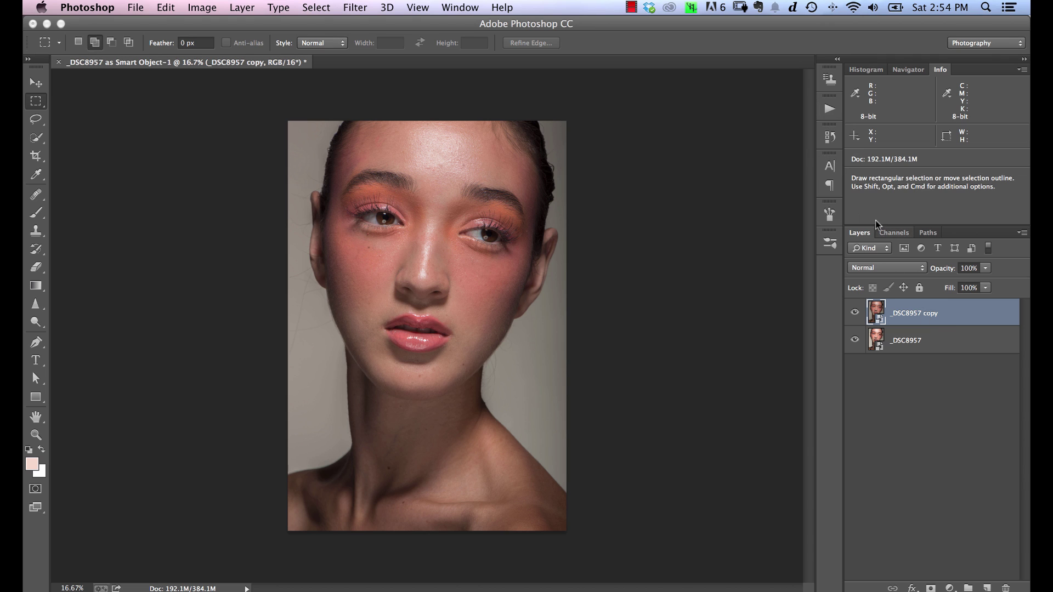
- Rasterize the darkened copy layer and duplicate it
right_click(955, 316)
left_click(837, 219)
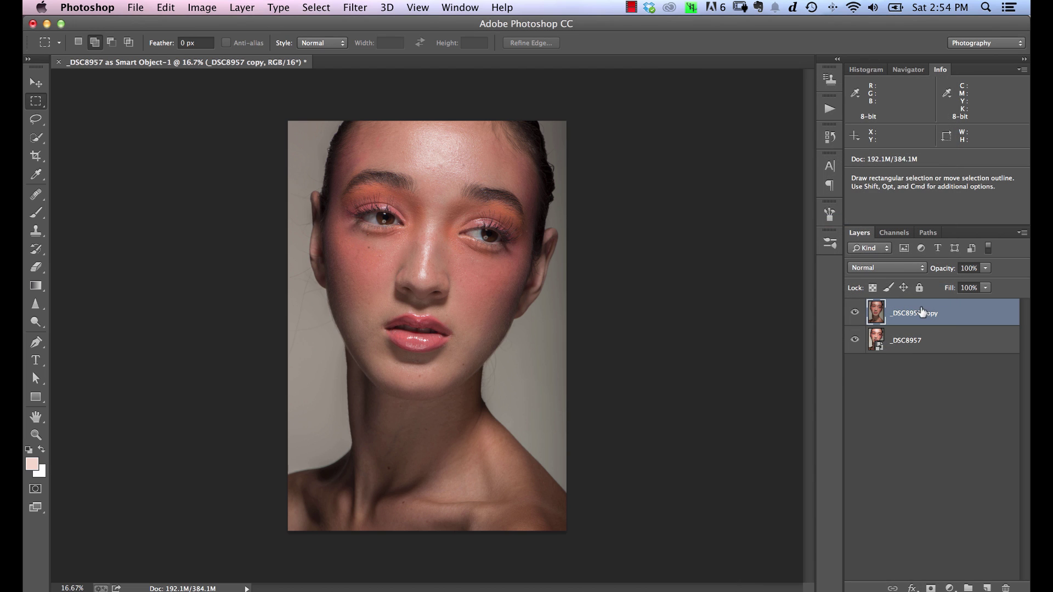
key("super+j")
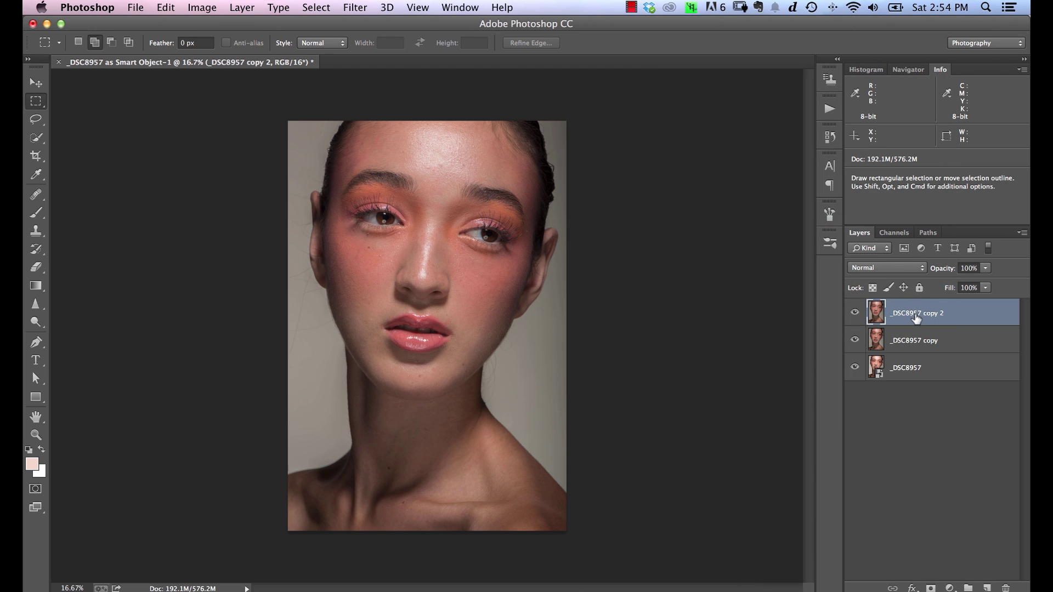
- Rename the middle layer as Low and the uppermost layer as High
double_click(913, 341)
type("Low")
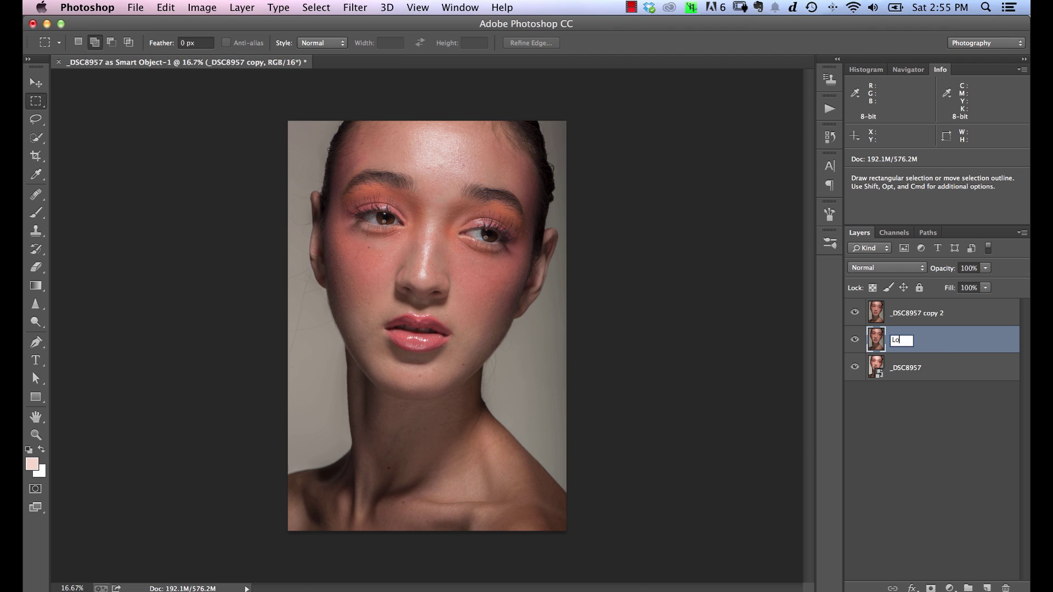
key("Return")
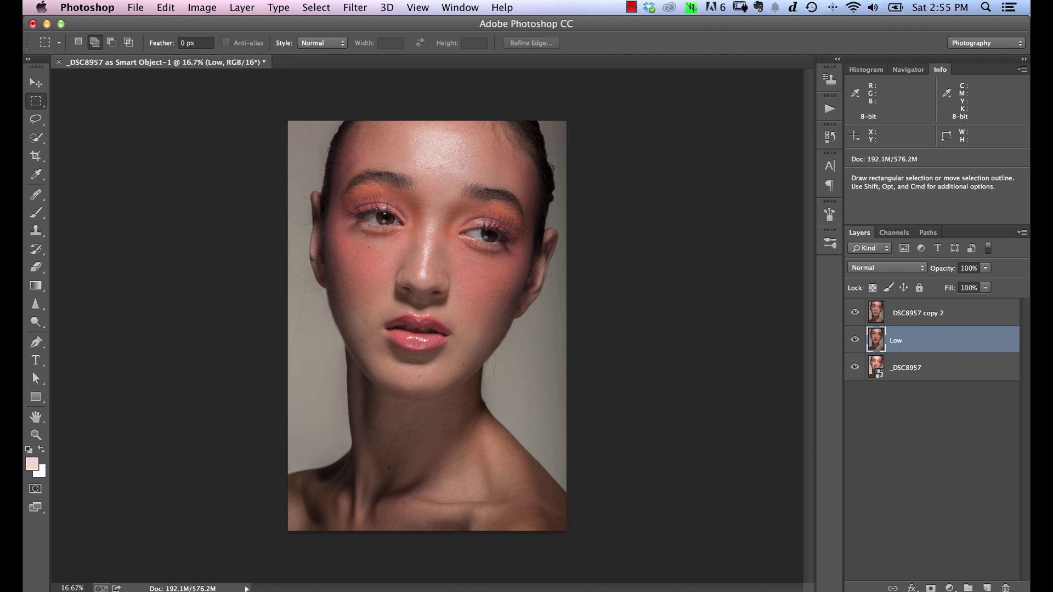
double_click(902, 314)
type("High")
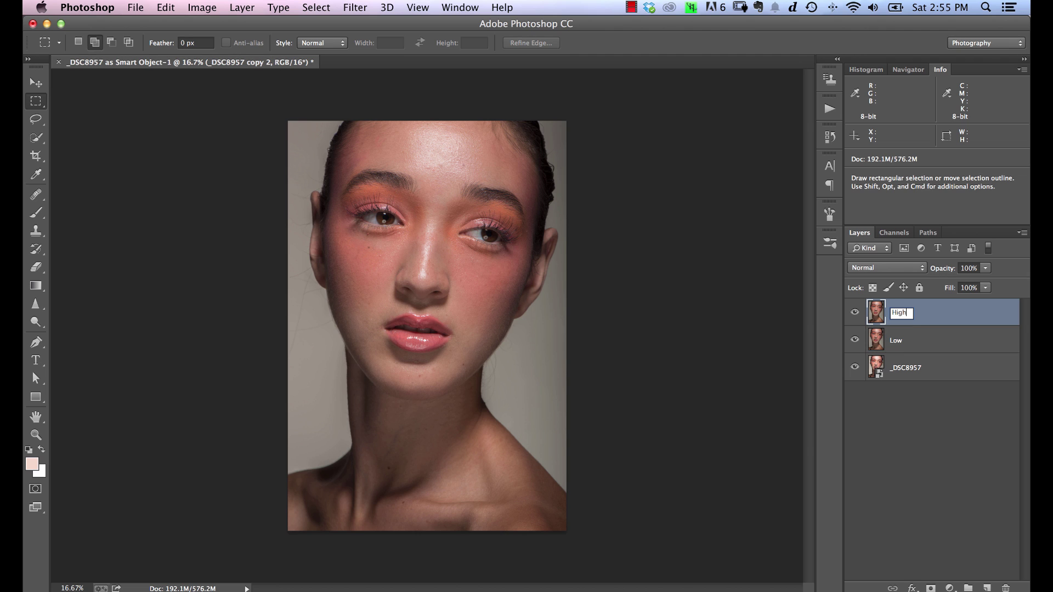
key("Return")
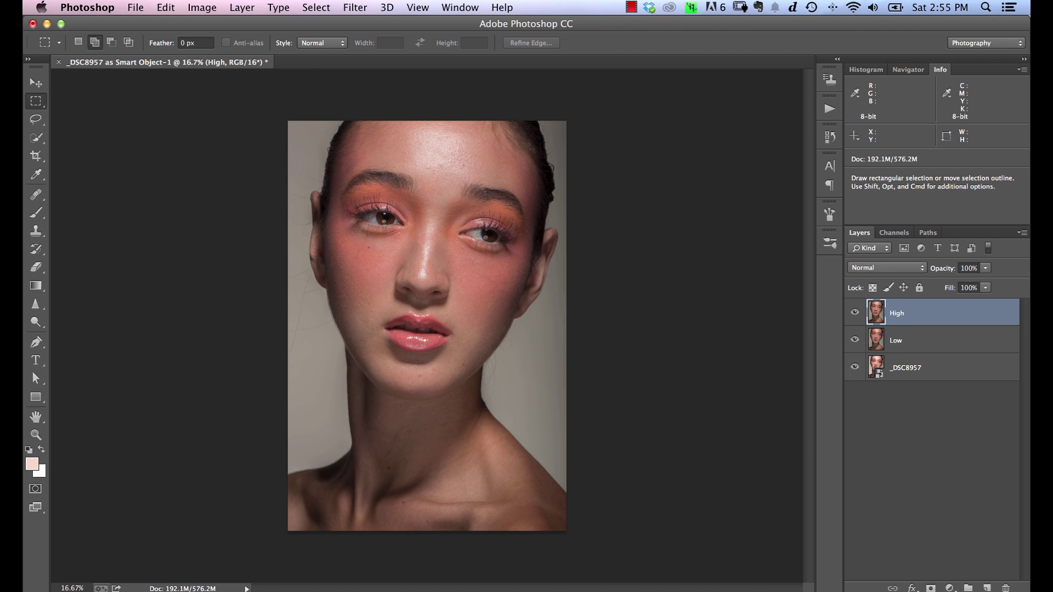
- Hide the High layer and make the Low layer active
left_click(855, 312)
key("alt+bracketleft")
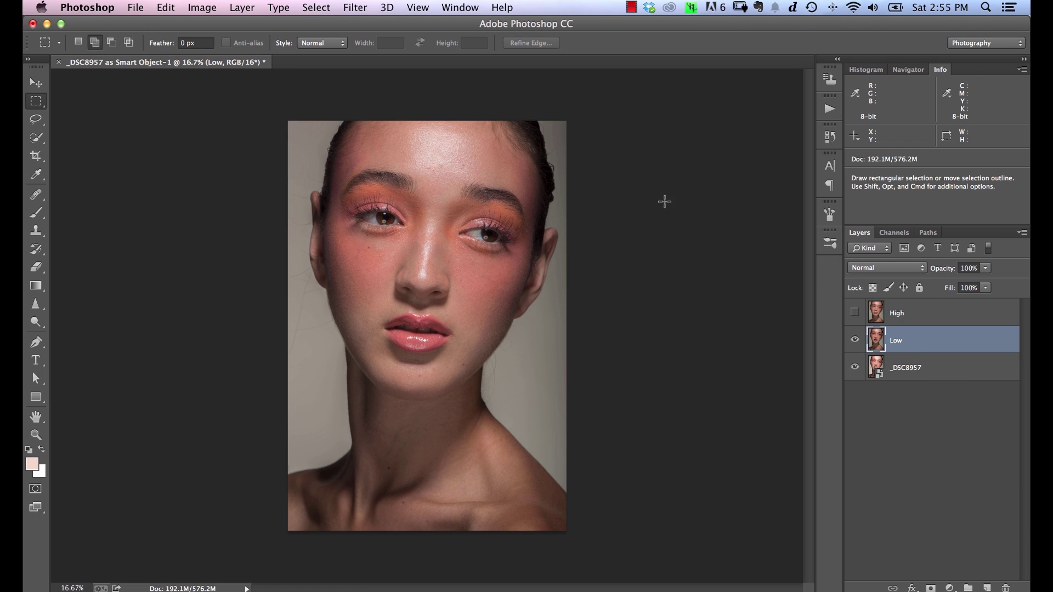
left_click(366, 7)
mouse_move(420, 214)
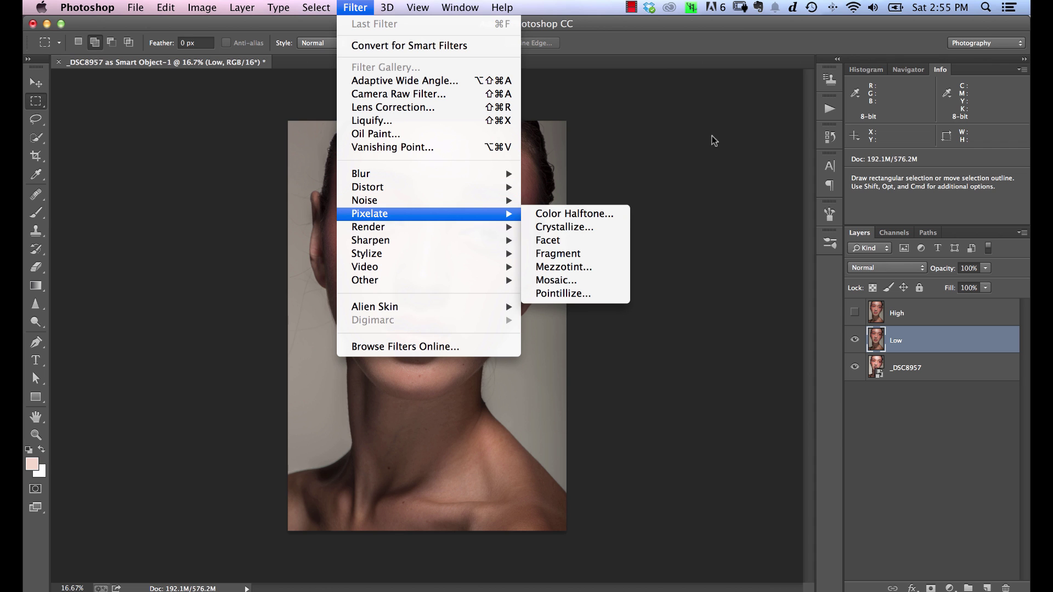
left_click(686, 158)
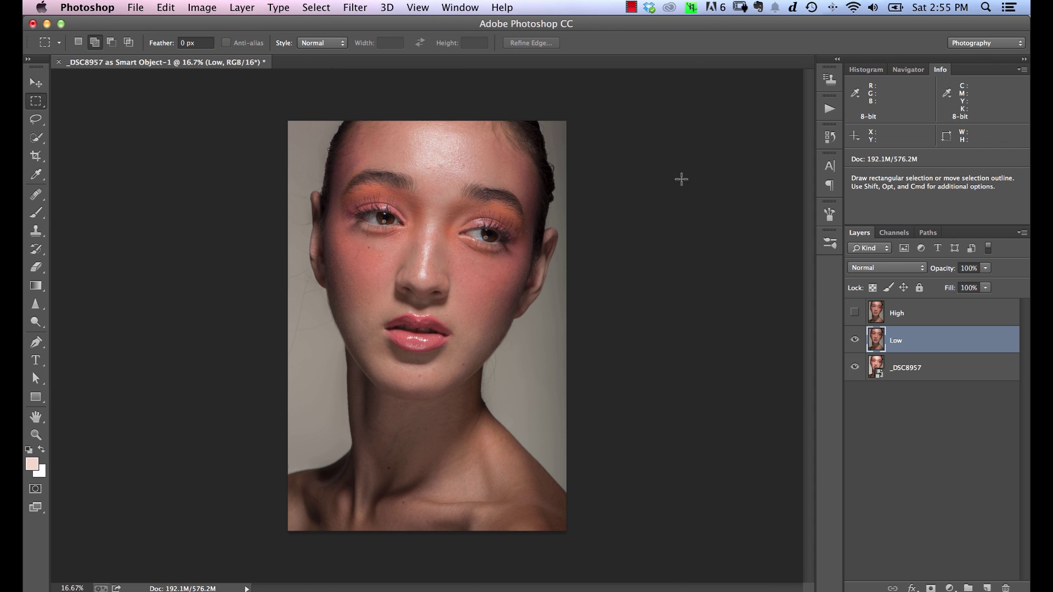
- Apply a Gaussian Blur with a radius of 5.5 pixels to the Low layer, judging it on the forehead skin
key("super+equal")
key("super+equal")
key("super+equal")
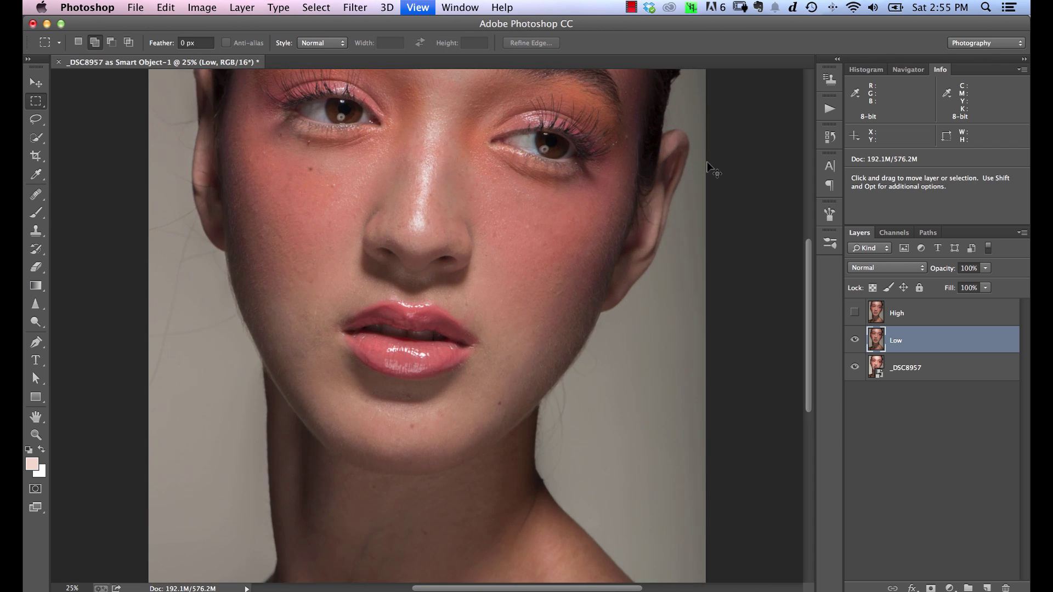
scroll(641, 369, "up", 15)
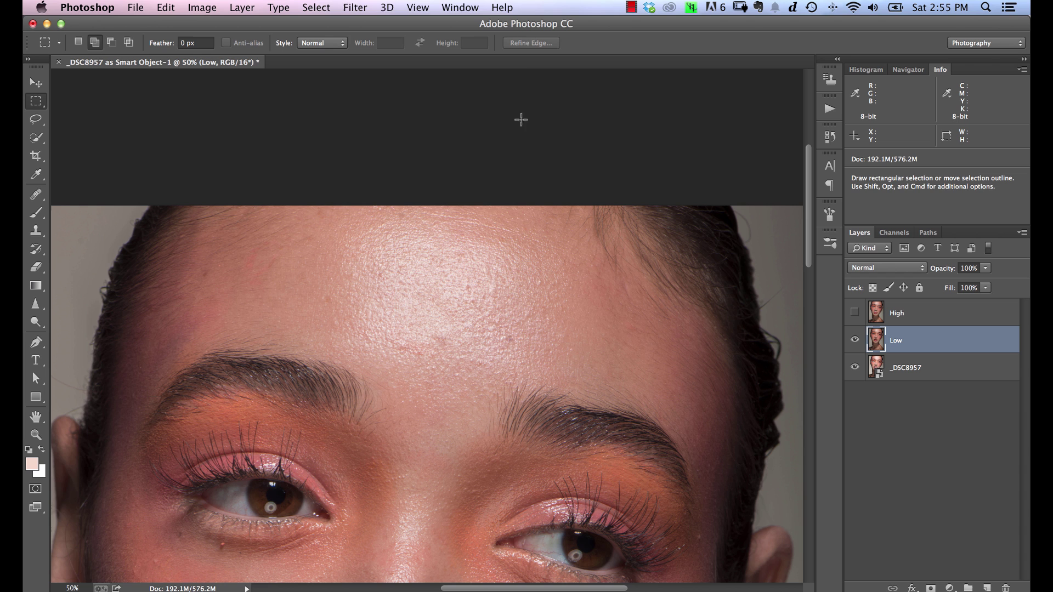
left_click(355, 7)
mouse_move(486, 174)
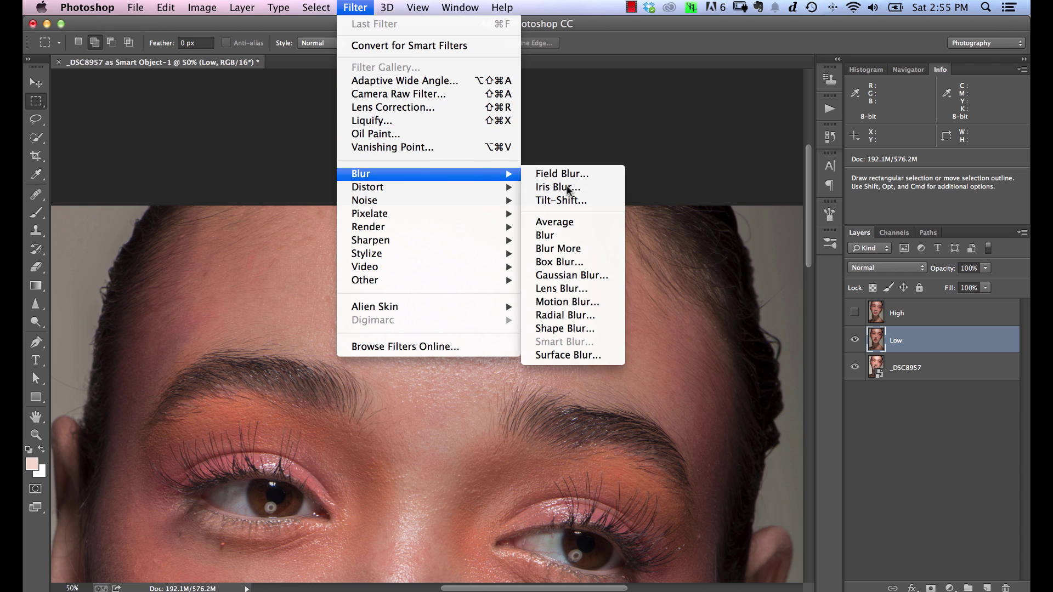
left_click(599, 277)
left_click_drag(636, 344, 611, 347)
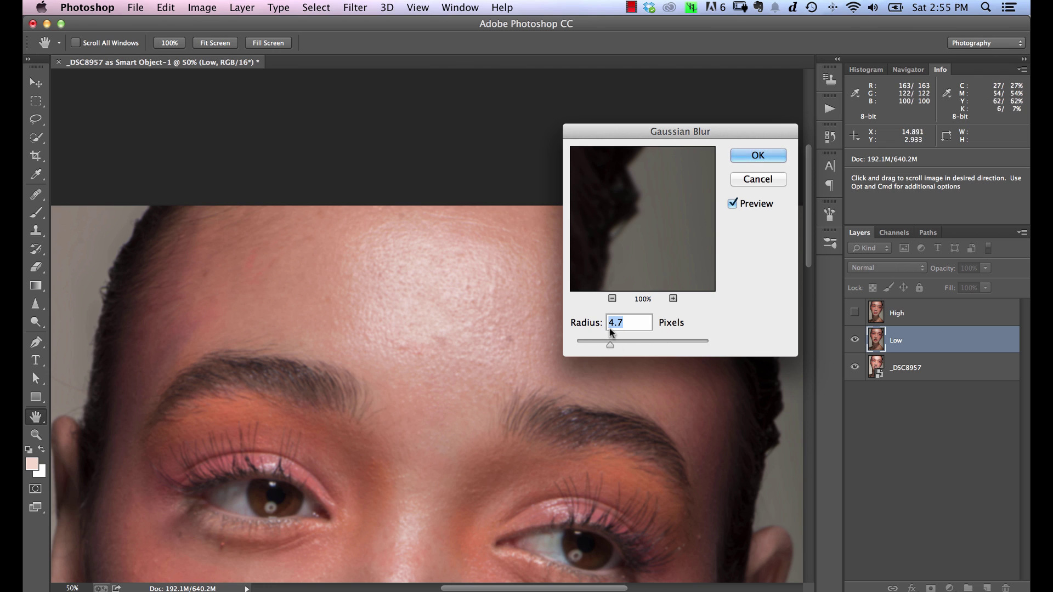
type("5")
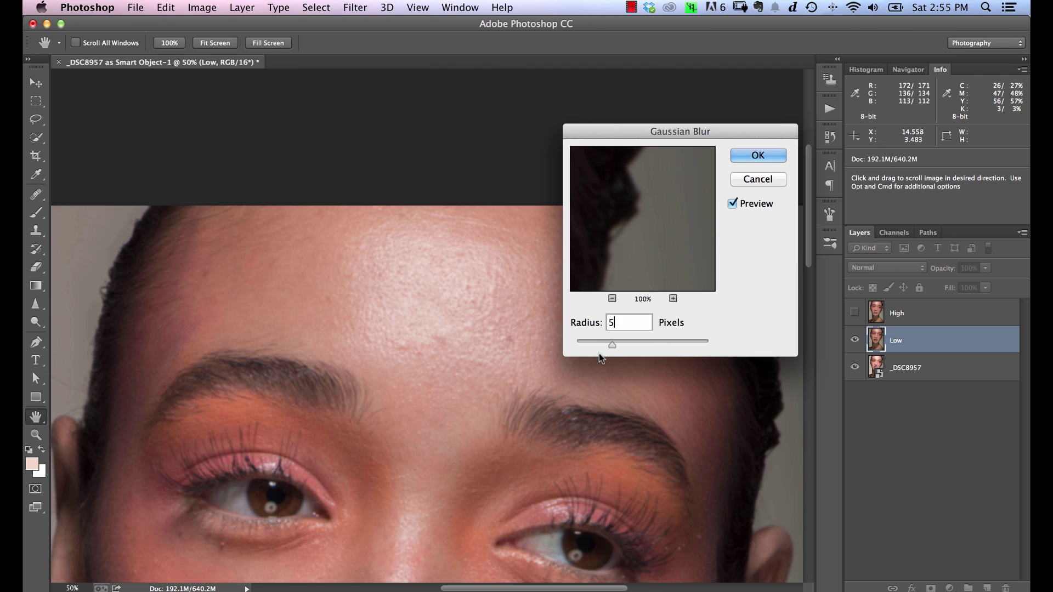
key("BackSpace")
type("6")
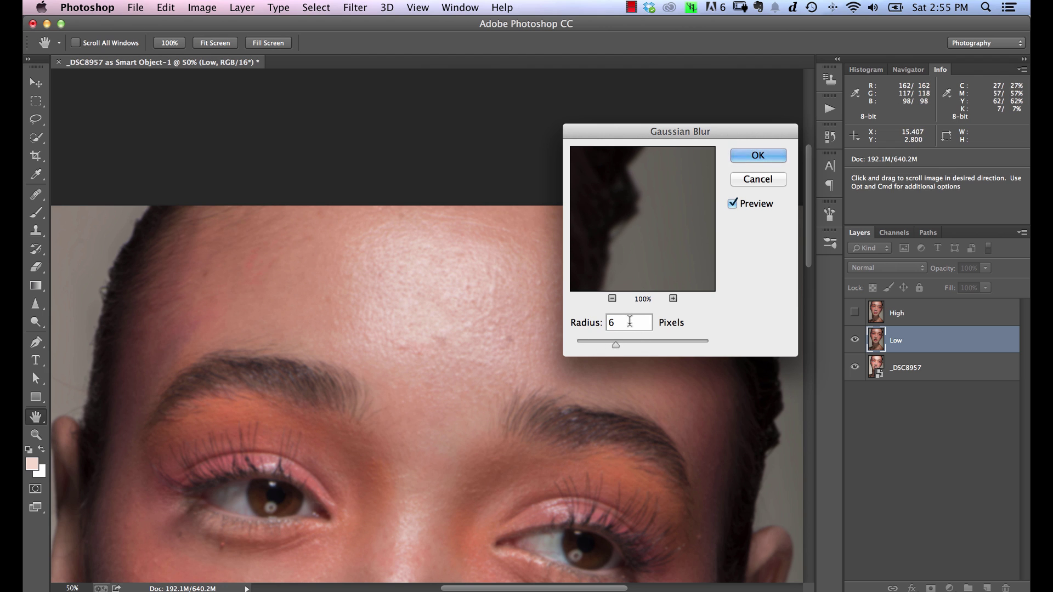
key("BackSpace")
type("5.5")
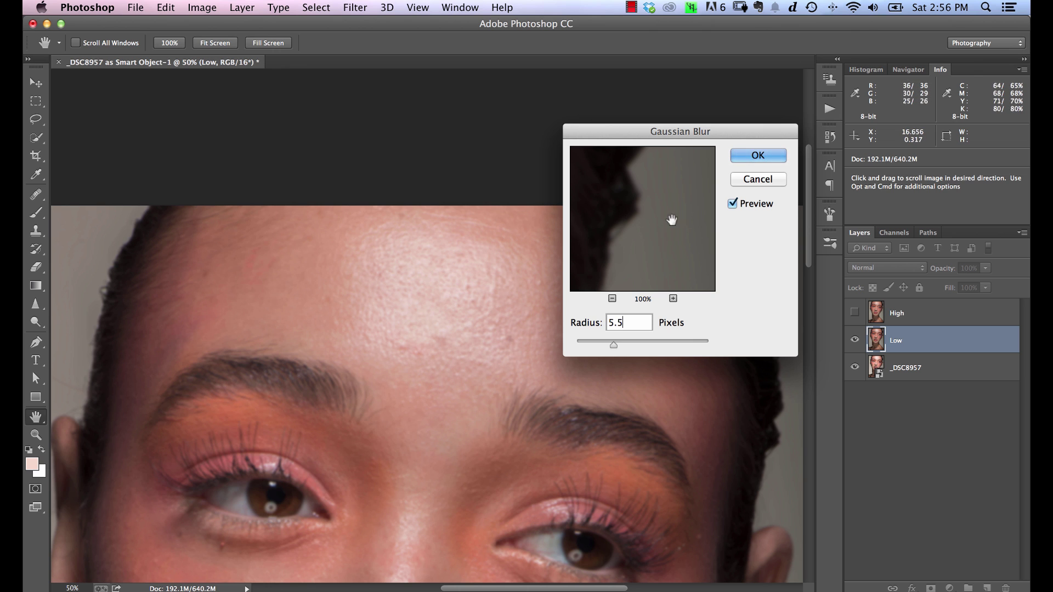
left_click(757, 156)
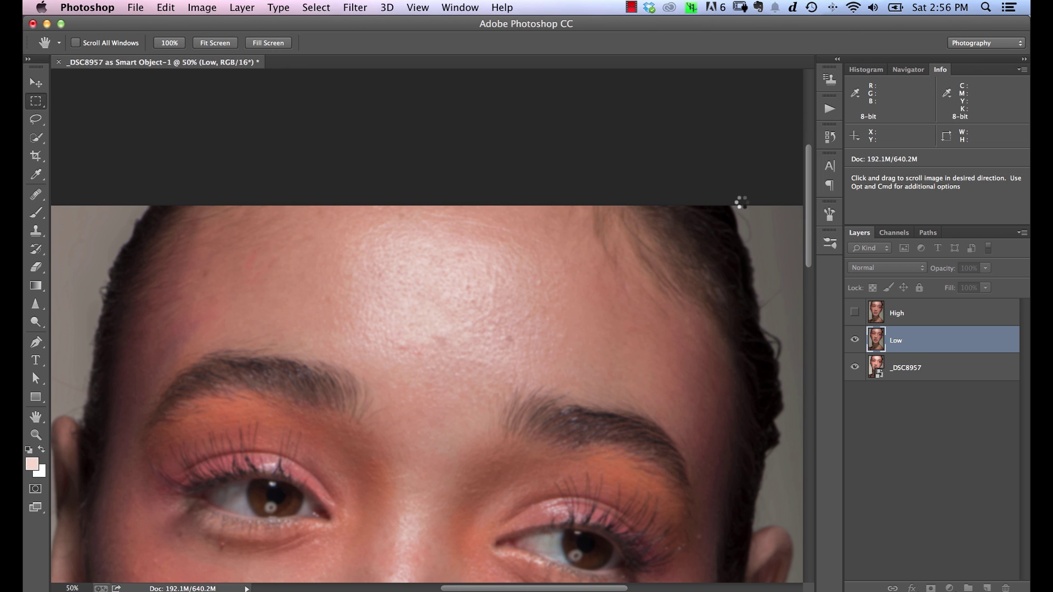
- Show the High layer and use Apply Image on it with the inverted Low layer, Add blending, 100% opacity, scale 2 and offset 0
left_click(855, 312)
left_click(905, 315)
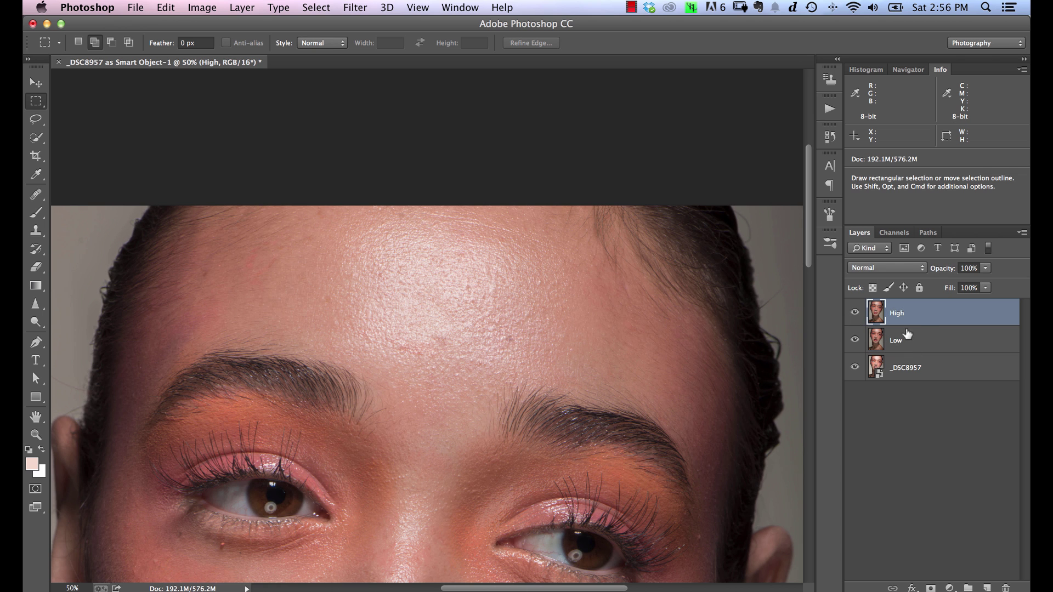
left_click(207, 8)
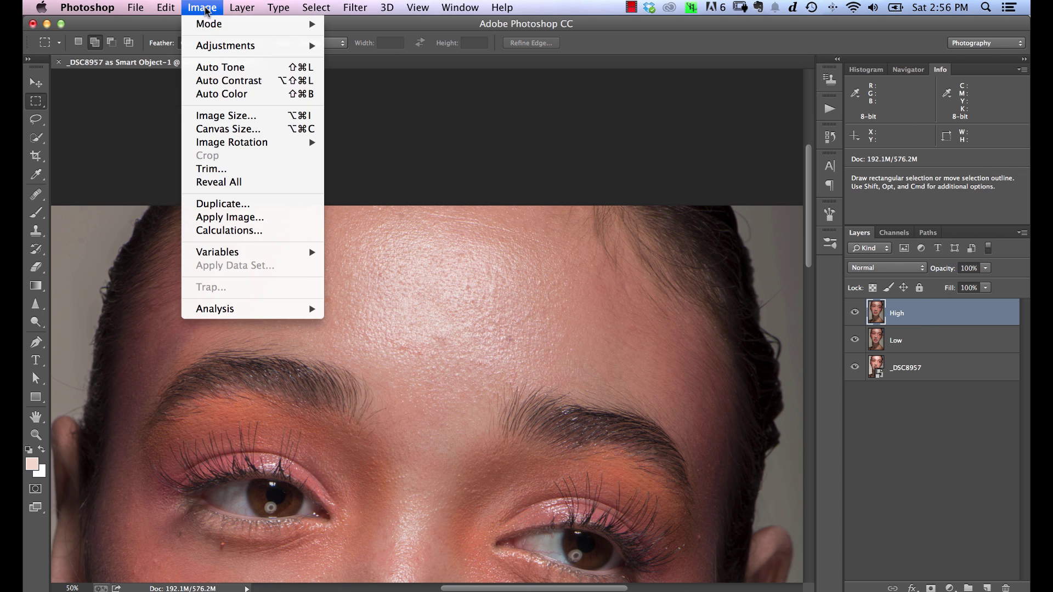
left_click(288, 217)
left_click(463, 167)
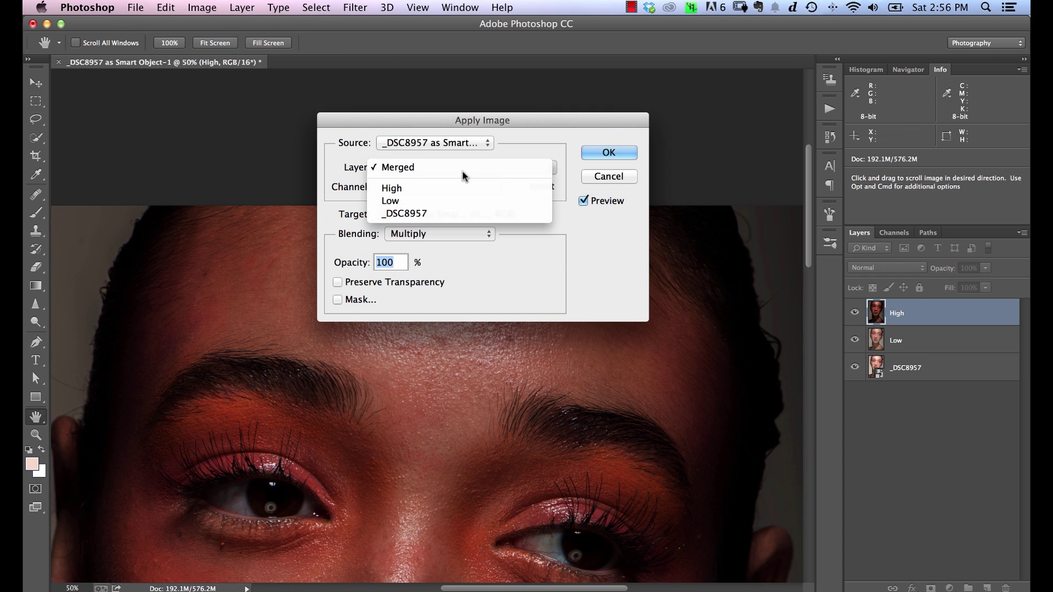
left_click(462, 201)
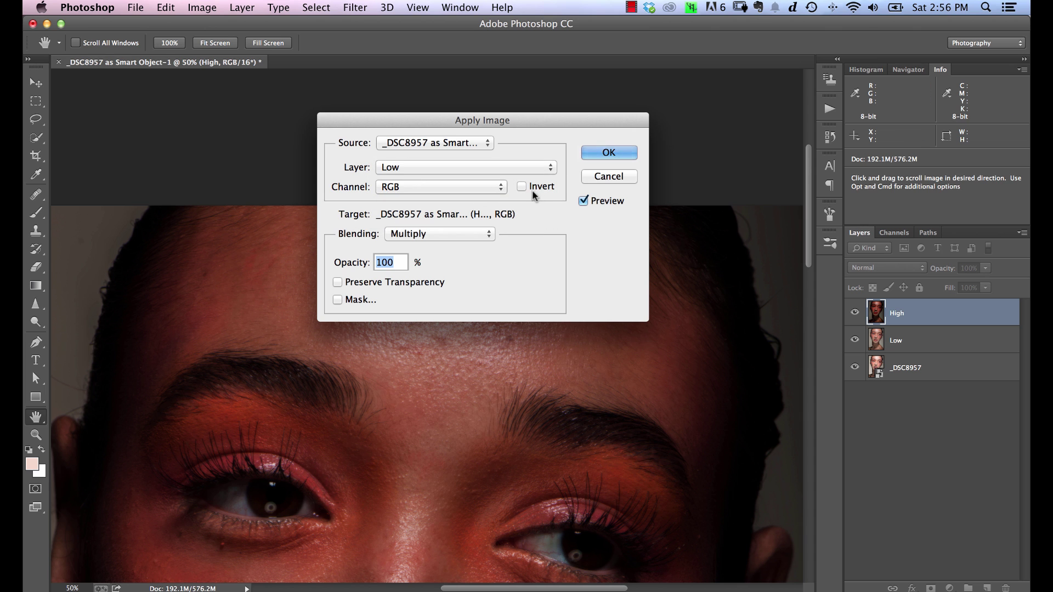
left_click(476, 233)
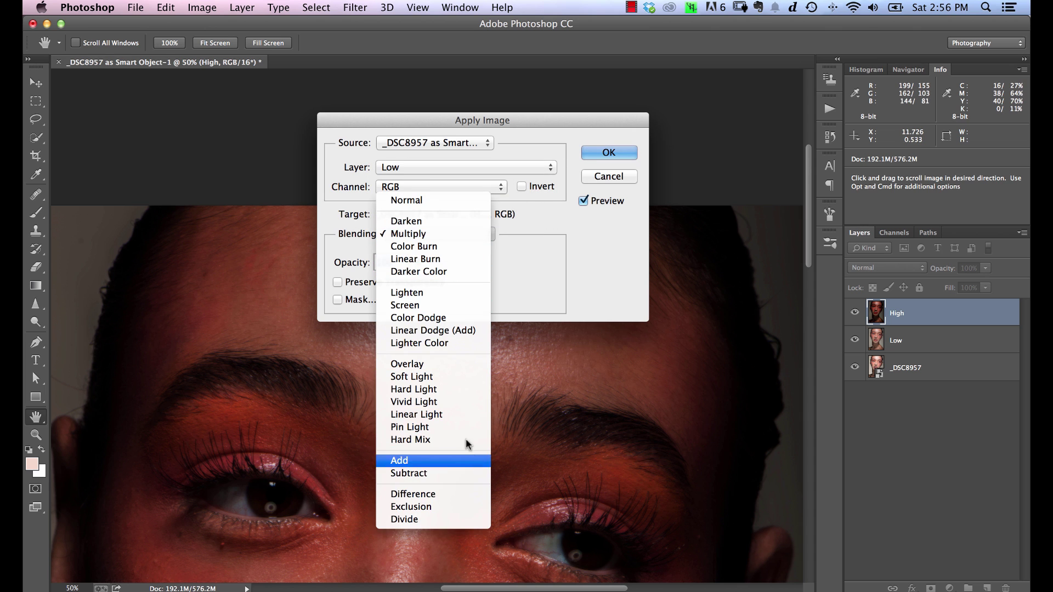
left_click(469, 470)
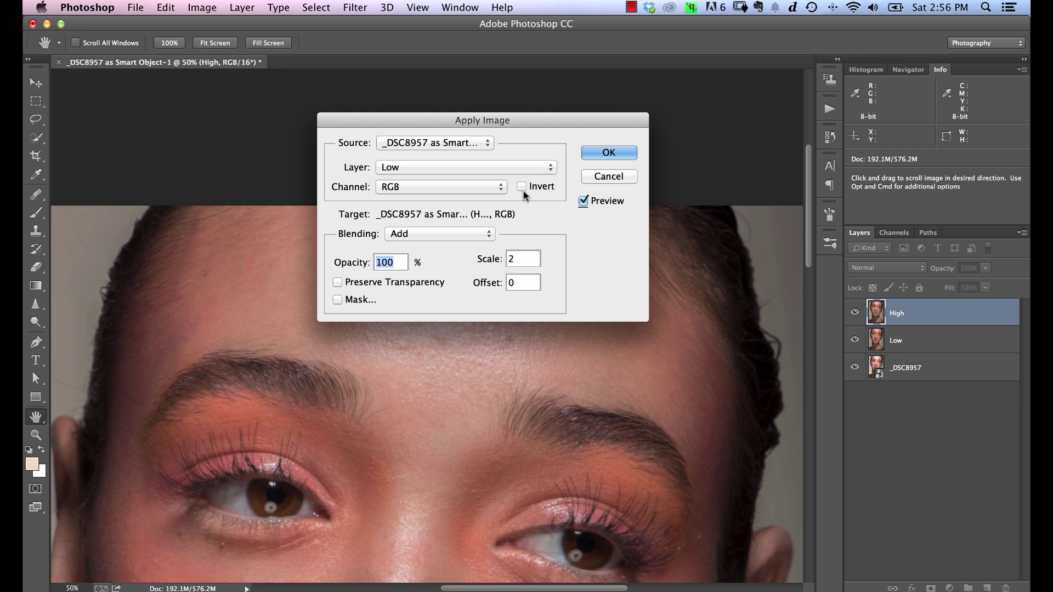
left_click(521, 187)
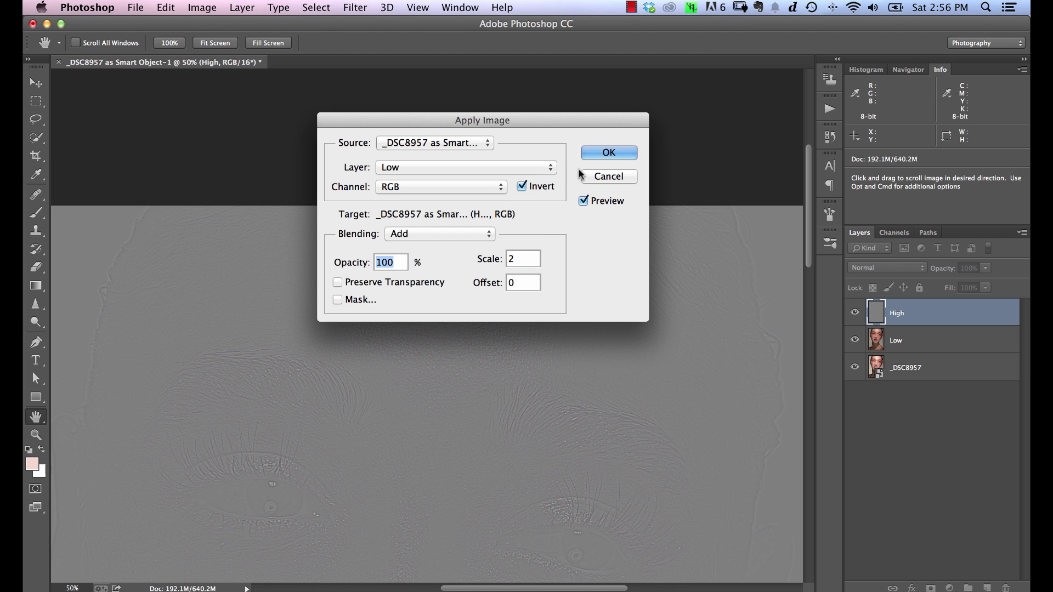
left_click(610, 153)
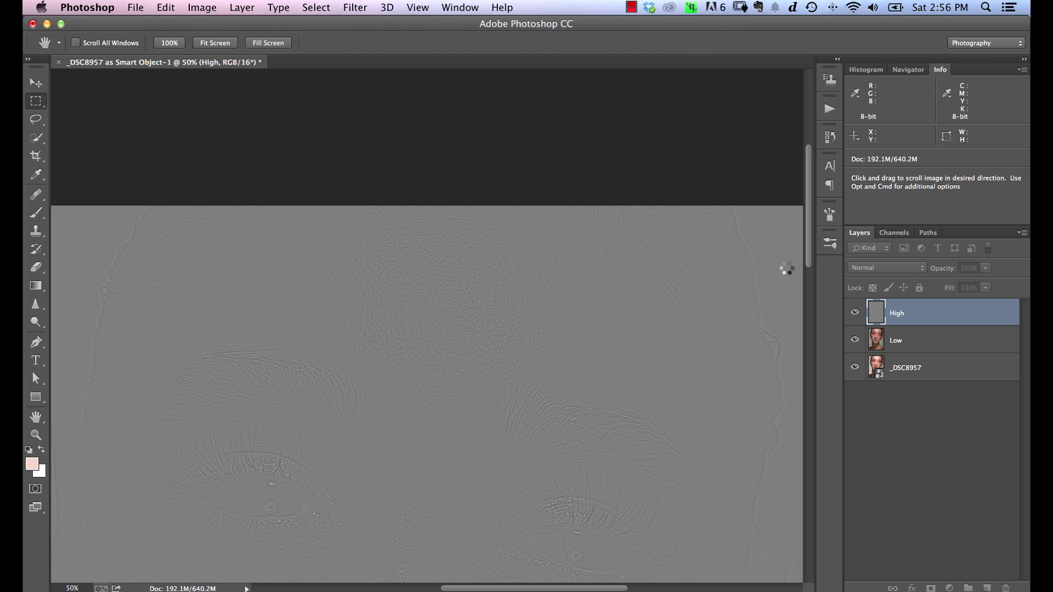
- Set the High layer's blend mode to Linear Light and group it with the Low layer
left_click(874, 269)
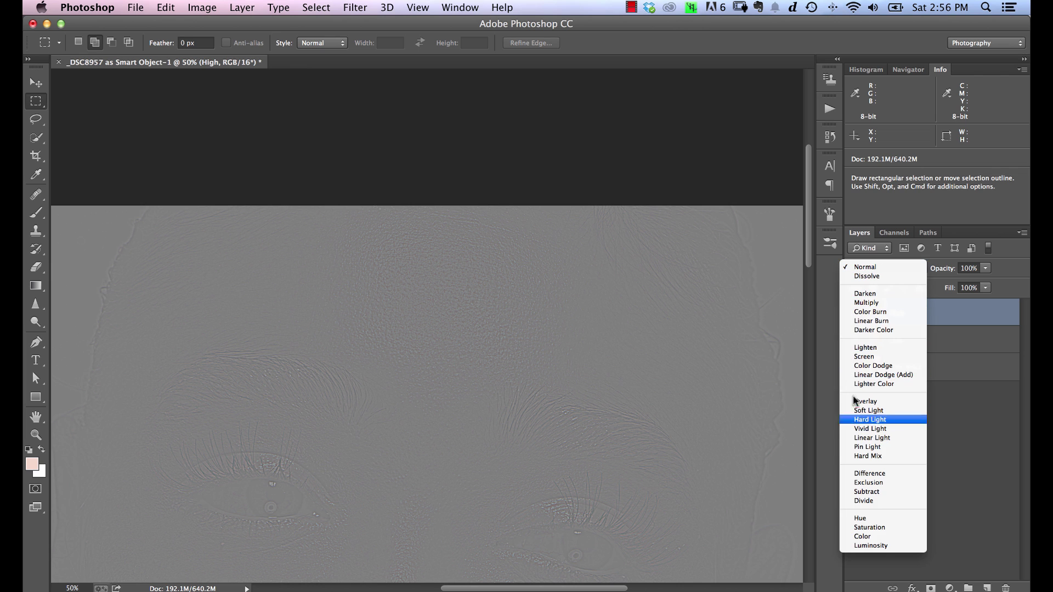
left_click(889, 439)
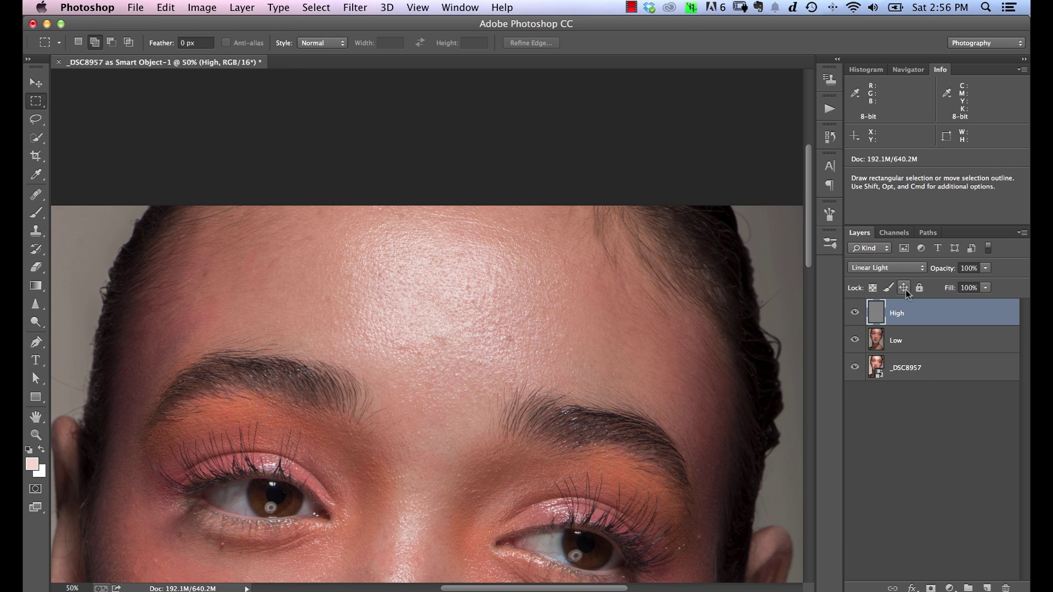
left_click(916, 343, "shift")
key("super+g")
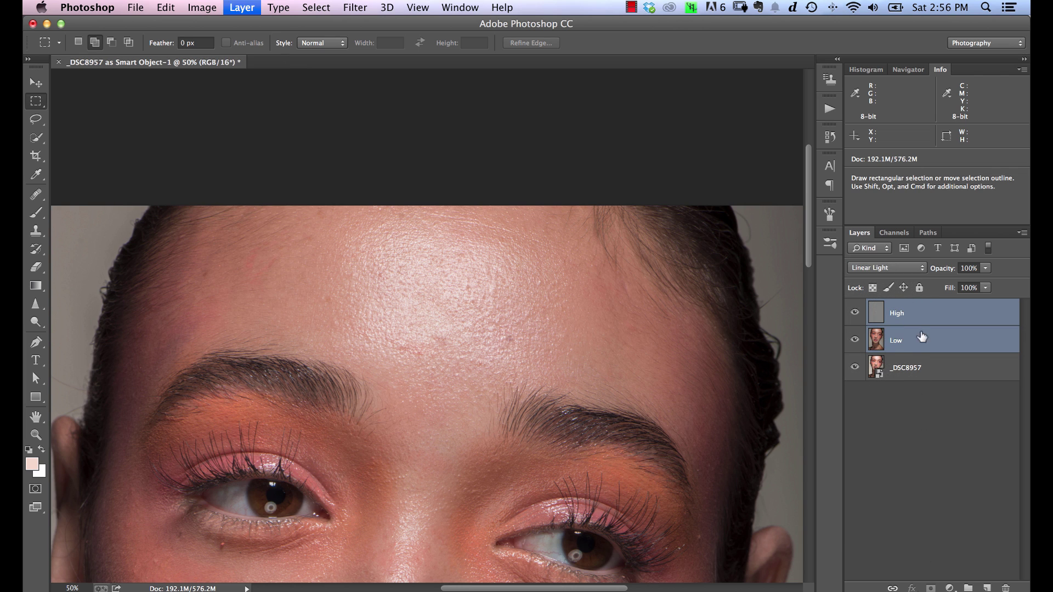
left_click(871, 307)
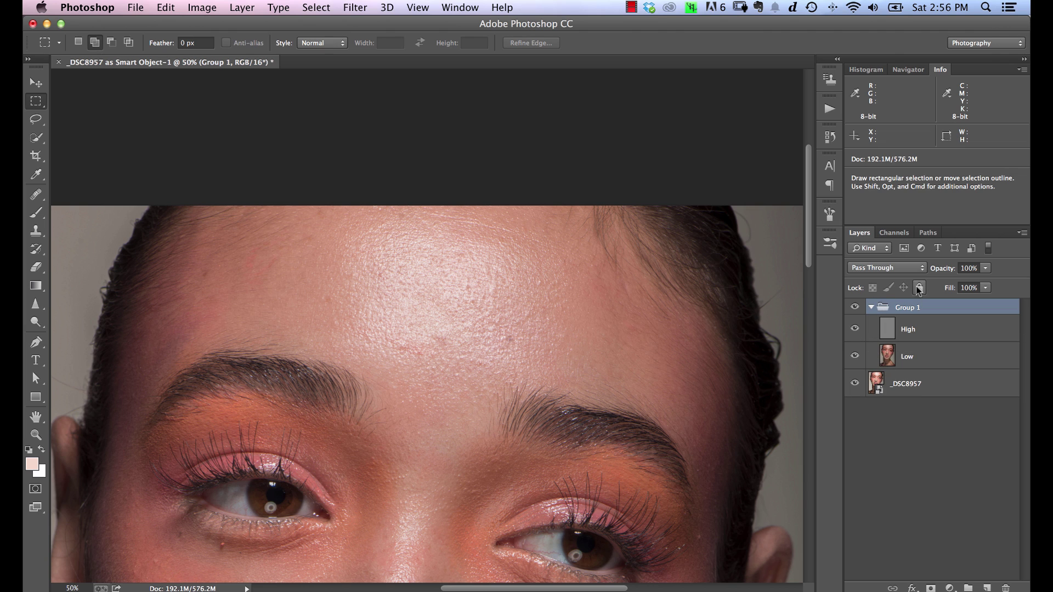
- Rename the High layer as Recovery and move it out of the group to the top of the layer stack
double_click(907, 330)
type("R")
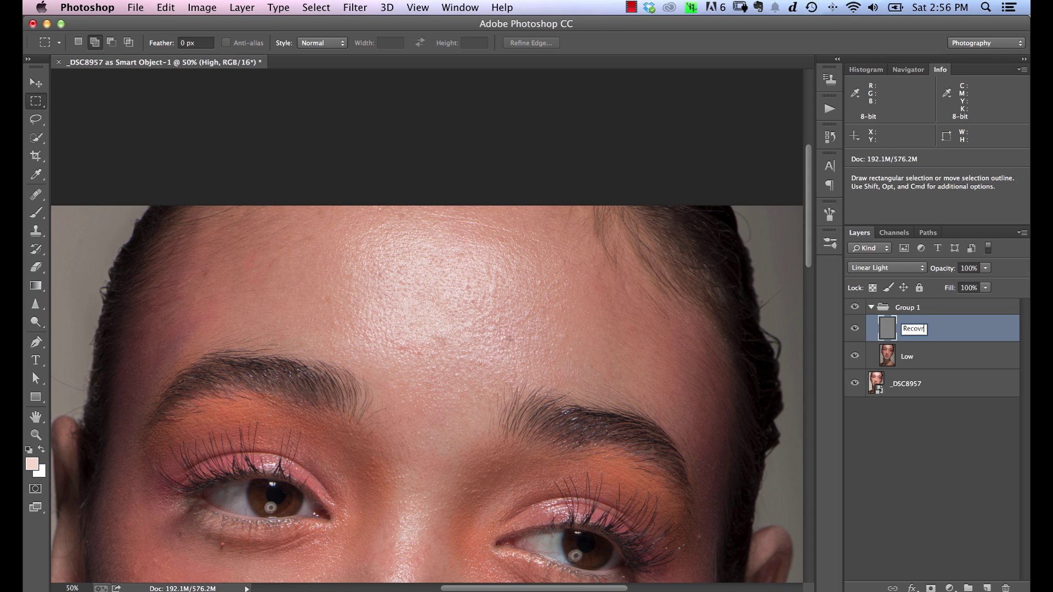
type("ecovery")
key("Return")
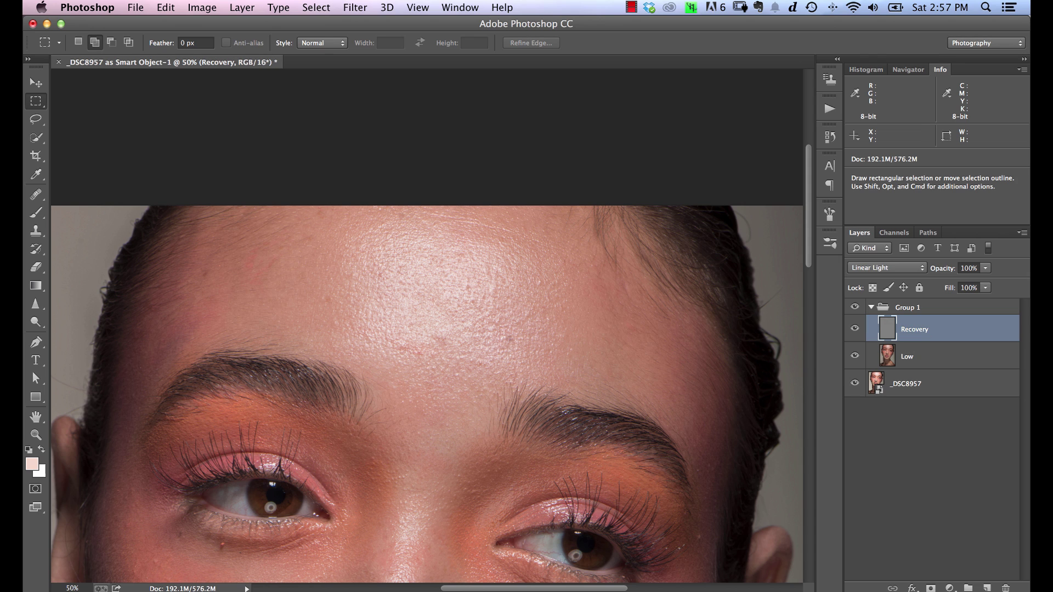
left_click_drag(961, 325, 955, 299)
left_click(870, 335)
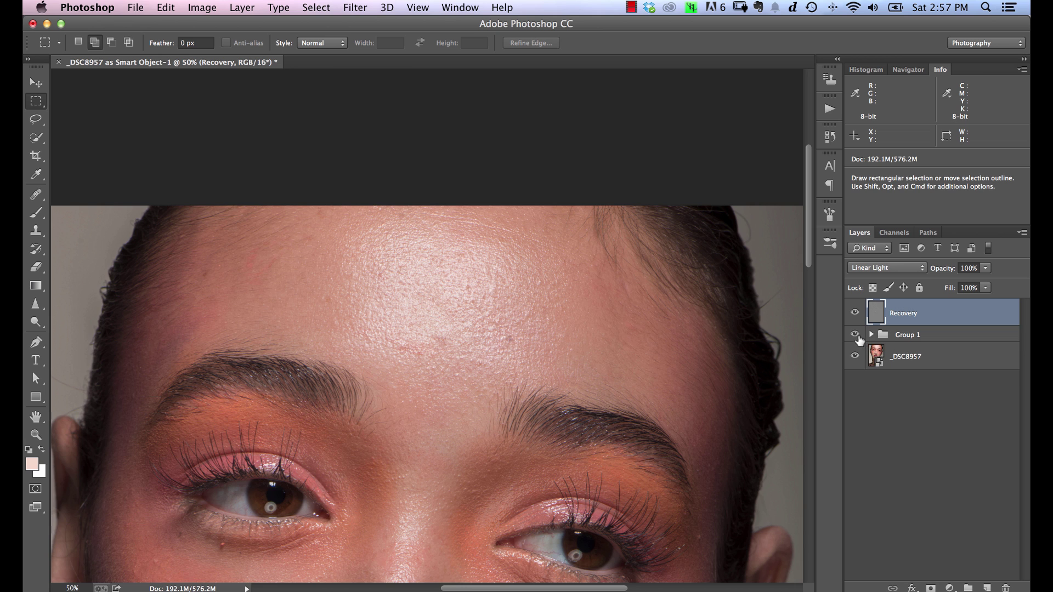
- Hide the Recovery layer and Group 1, and make the _DSC8957 layer active
left_click(855, 335)
left_click(856, 314)
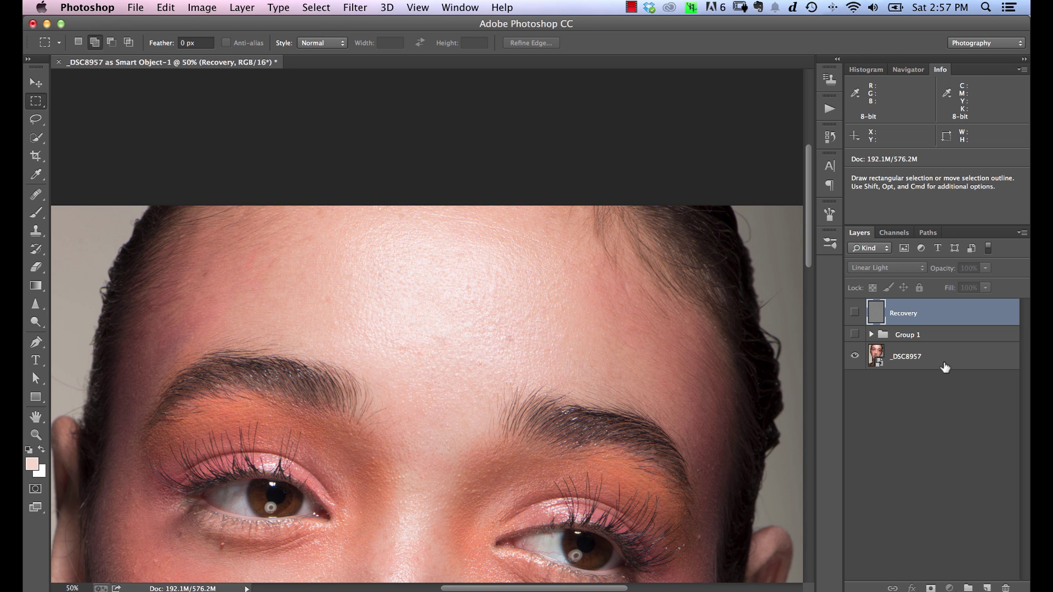
left_click(905, 354)
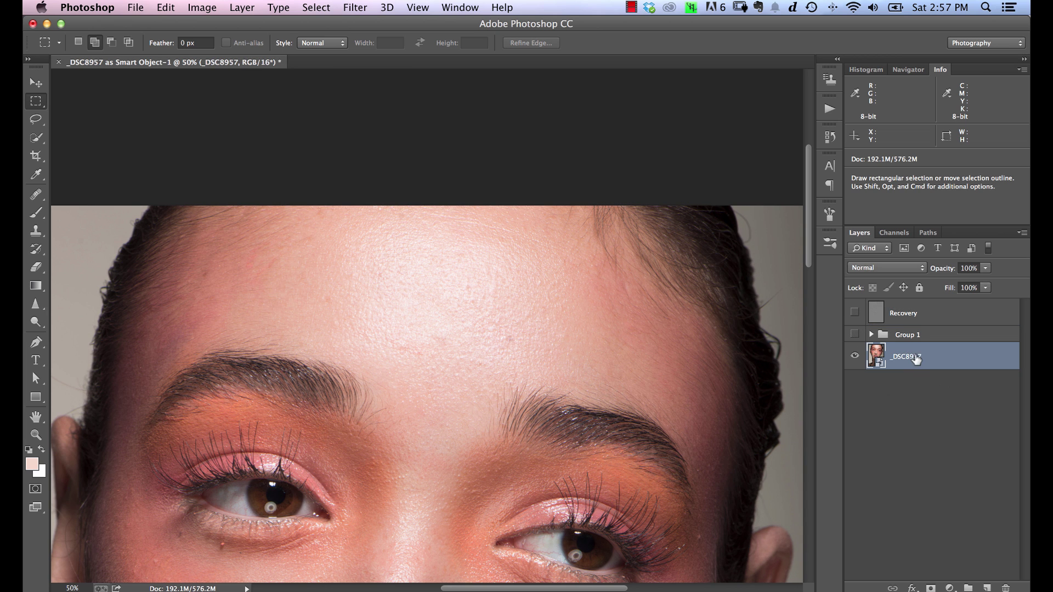
- Run the VS-Freq-Sep-16Bit action on the _DSC8957 layer, accepting a Gaussian Blur radius of 5.5 pixels
left_click(830, 108)
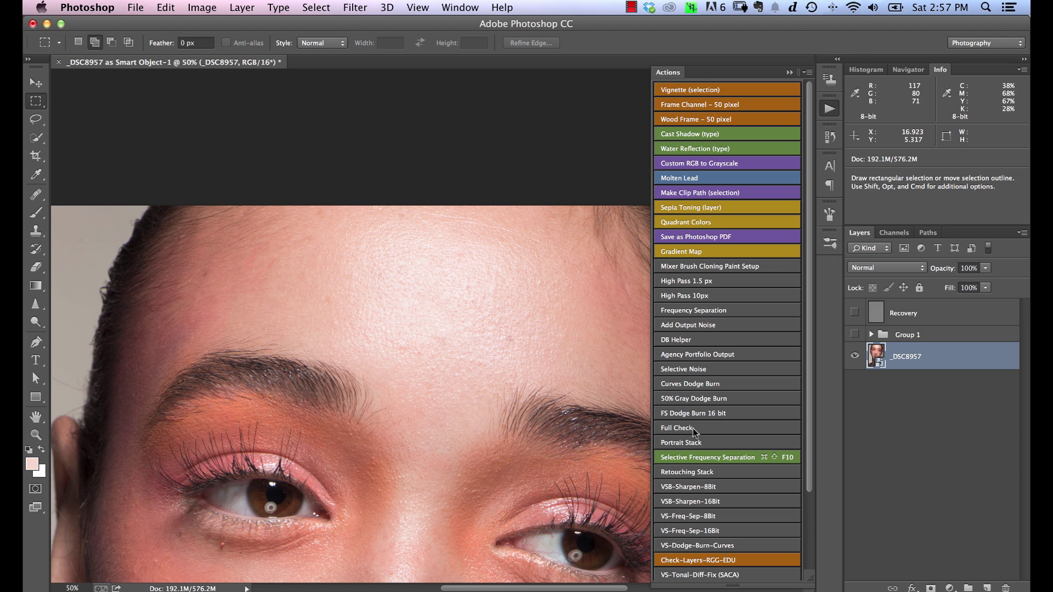
left_click(707, 531)
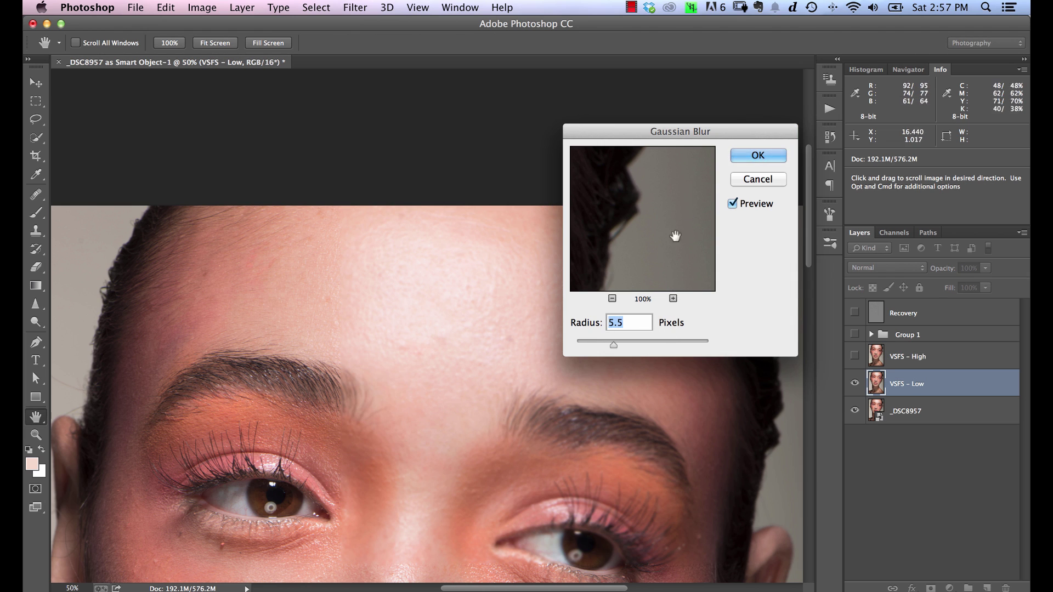
left_click(757, 157)
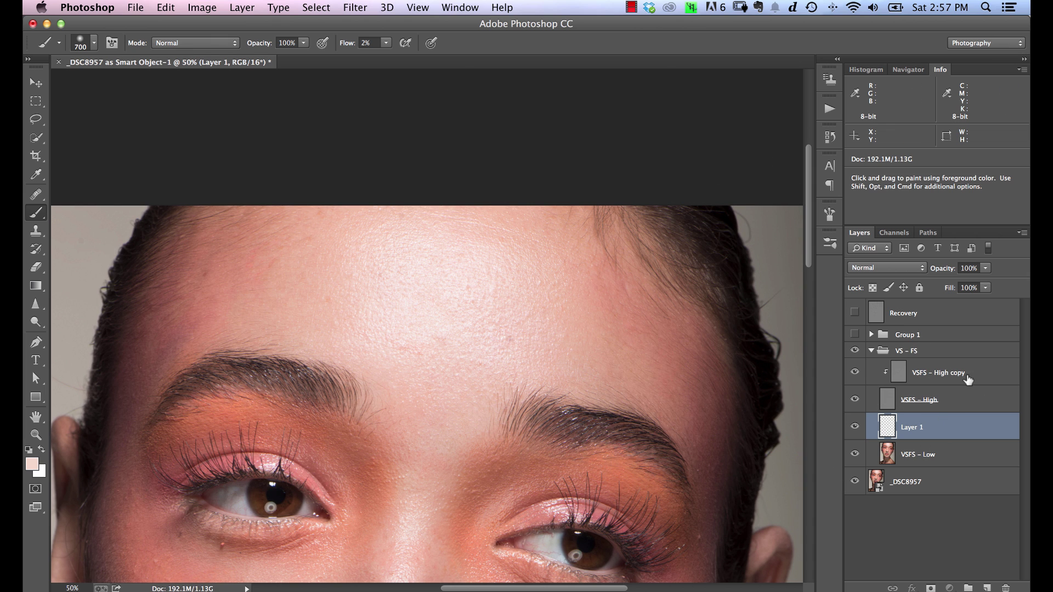
- Replace the VSFS - High copy layer in the VS - FS group with the Recovery layer, clipped to VSFS - High
left_click(964, 377)
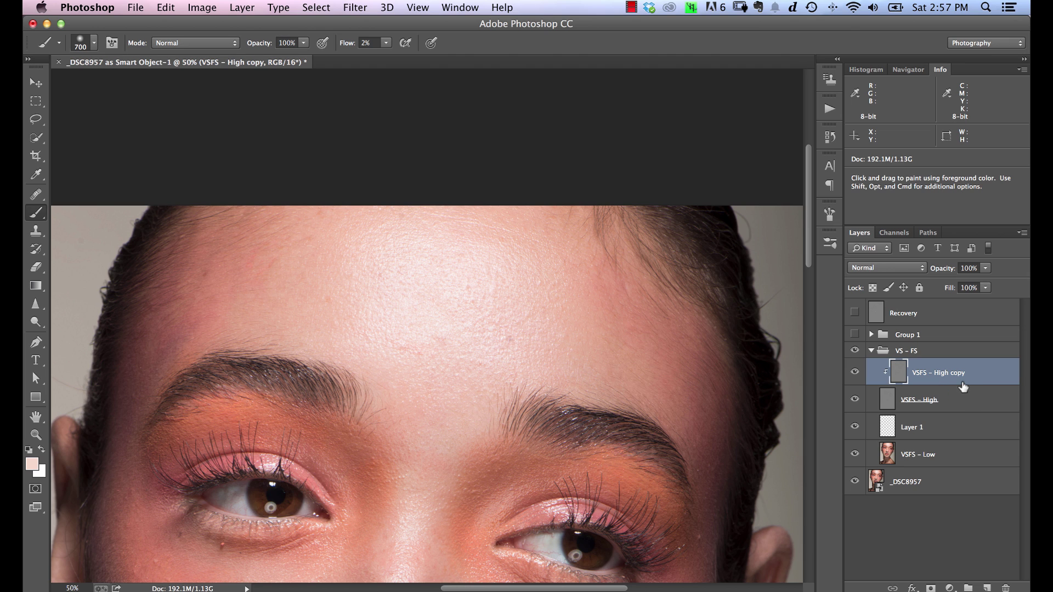
key("BackSpace")
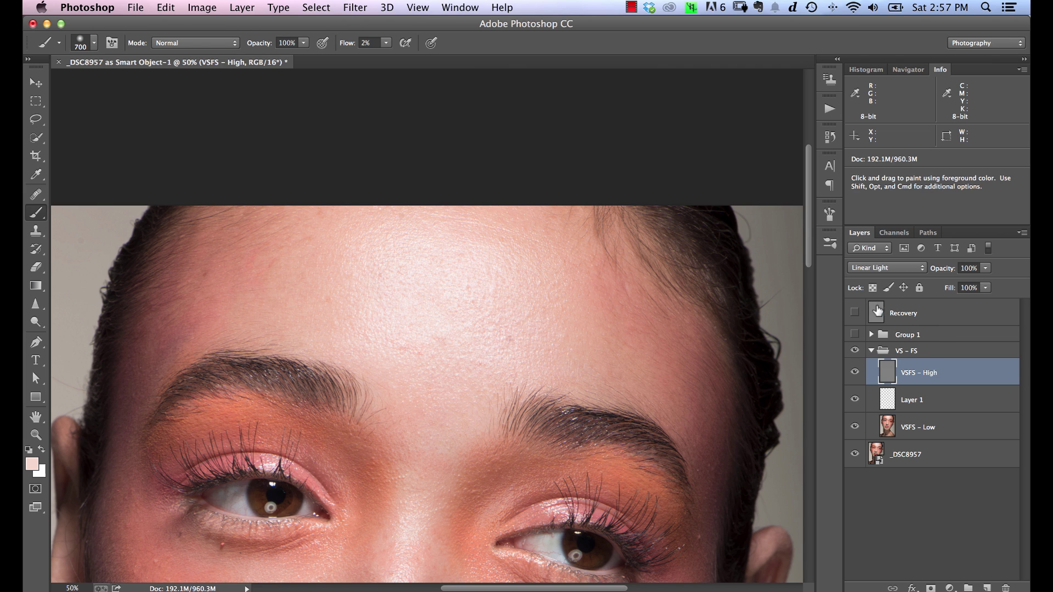
left_click_drag(926, 318, 931, 370)
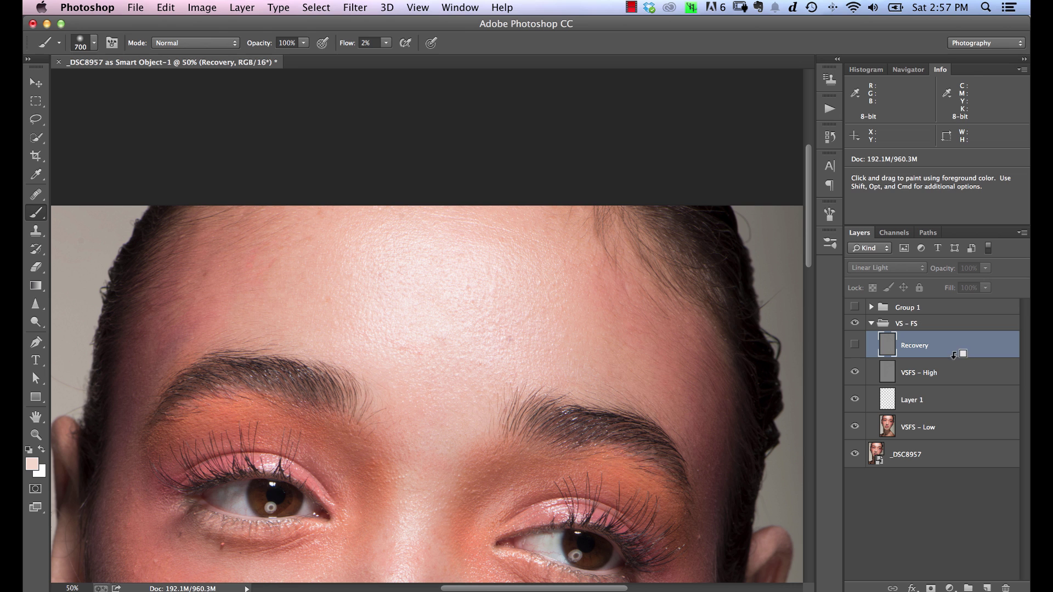
left_click_drag(951, 352, 949, 356)
left_click(951, 355, "alt")
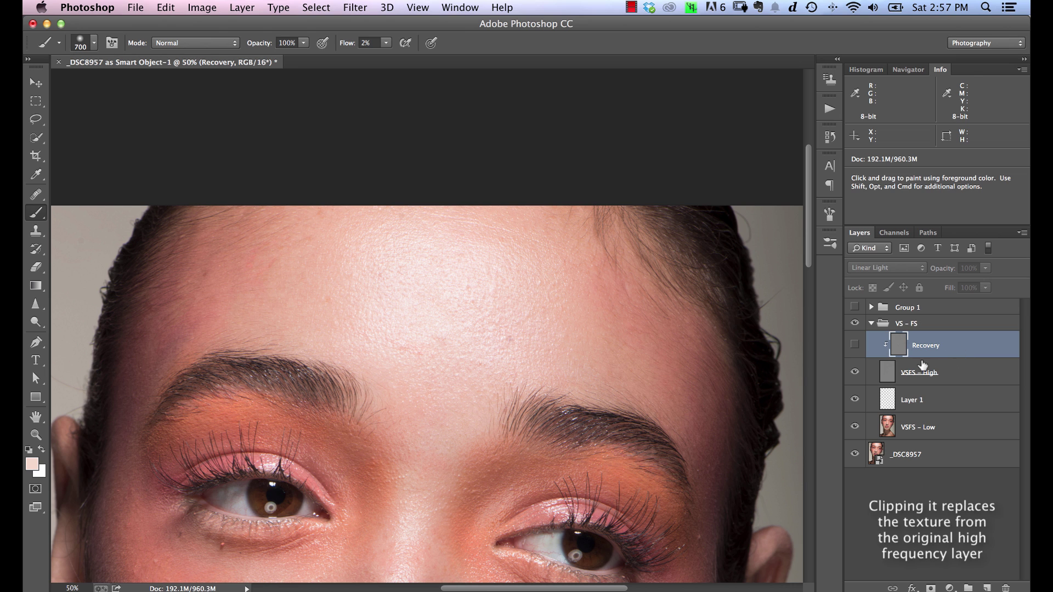
- Show the clipped Recovery layer and set its blend mode to Normal
left_click(854, 345)
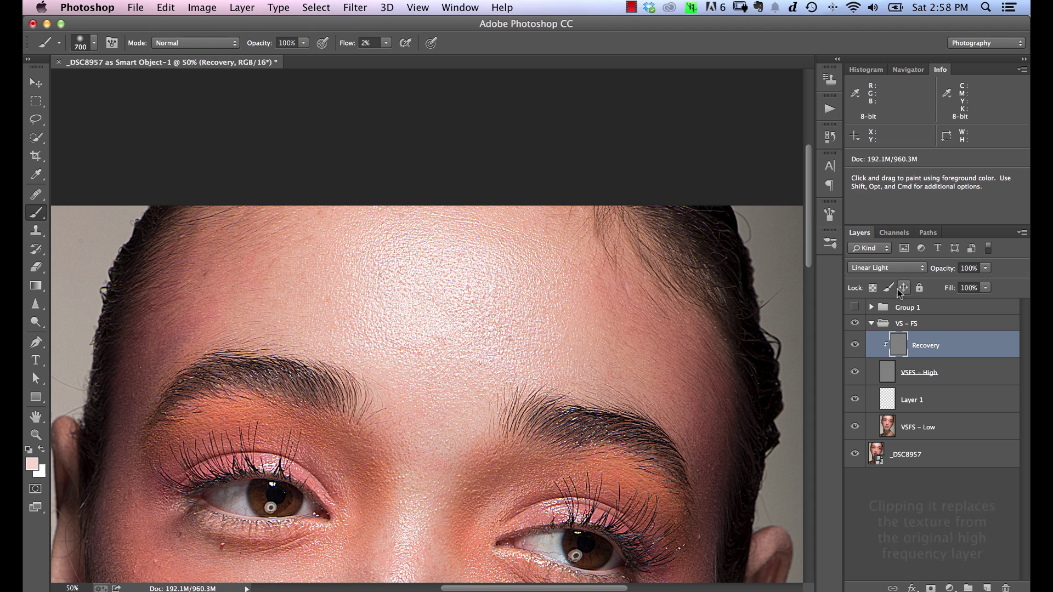
left_click(889, 268)
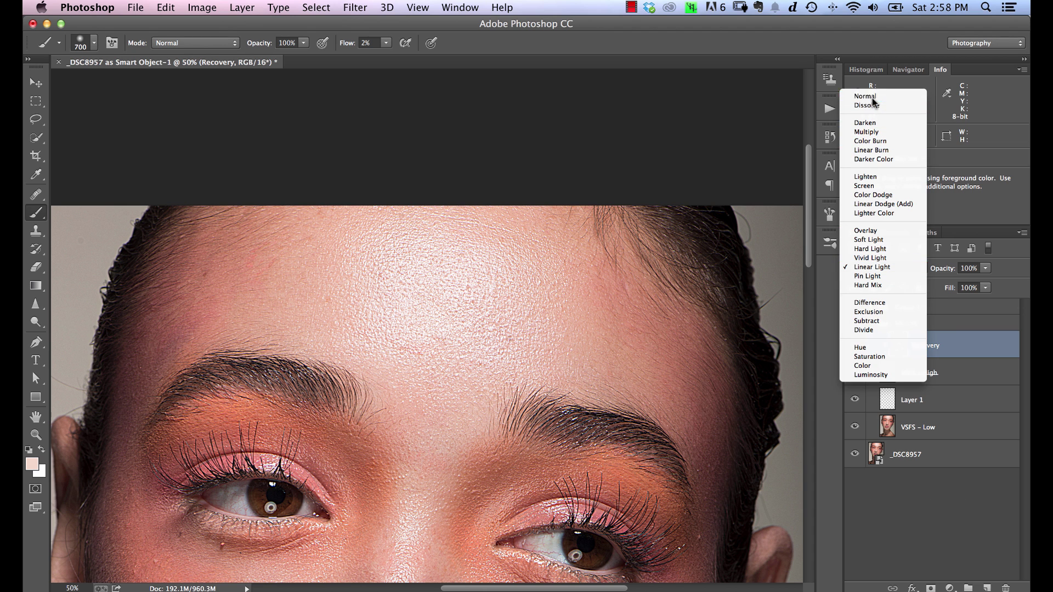
left_click(867, 97)
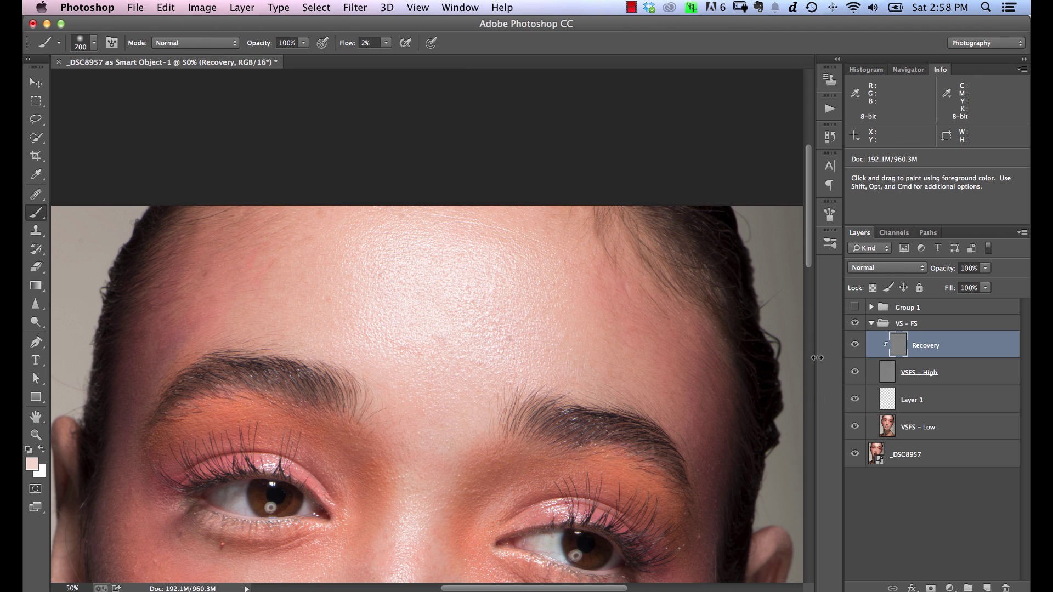
- Compare the forehead and eyebrow skin texture at 100% with the Recovery layer shown and hidden
left_click(855, 346)
key("super+plus")
key("super+plus")
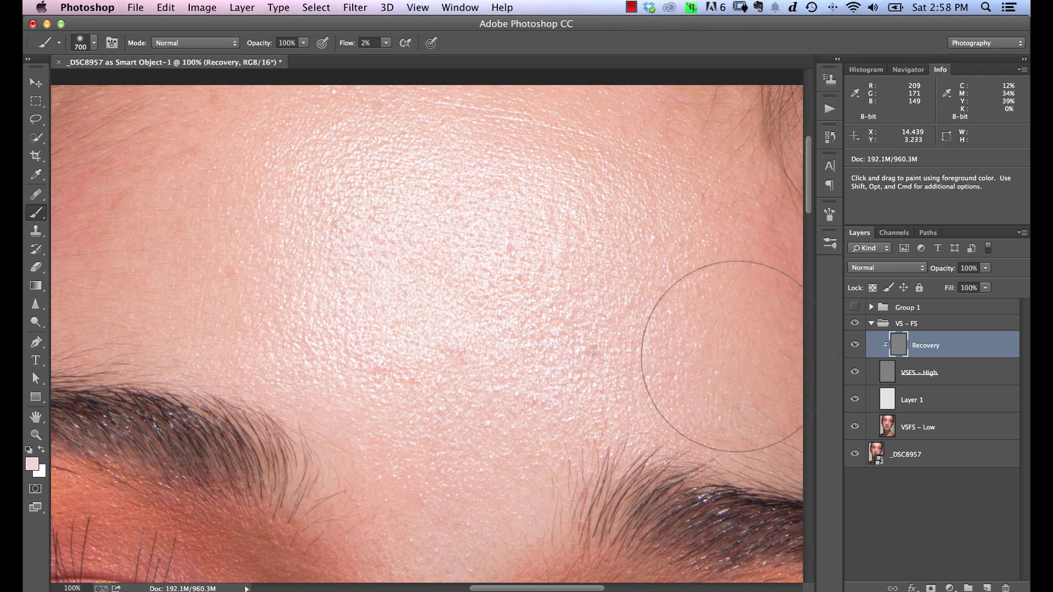
scroll(677, 369, "up", 3)
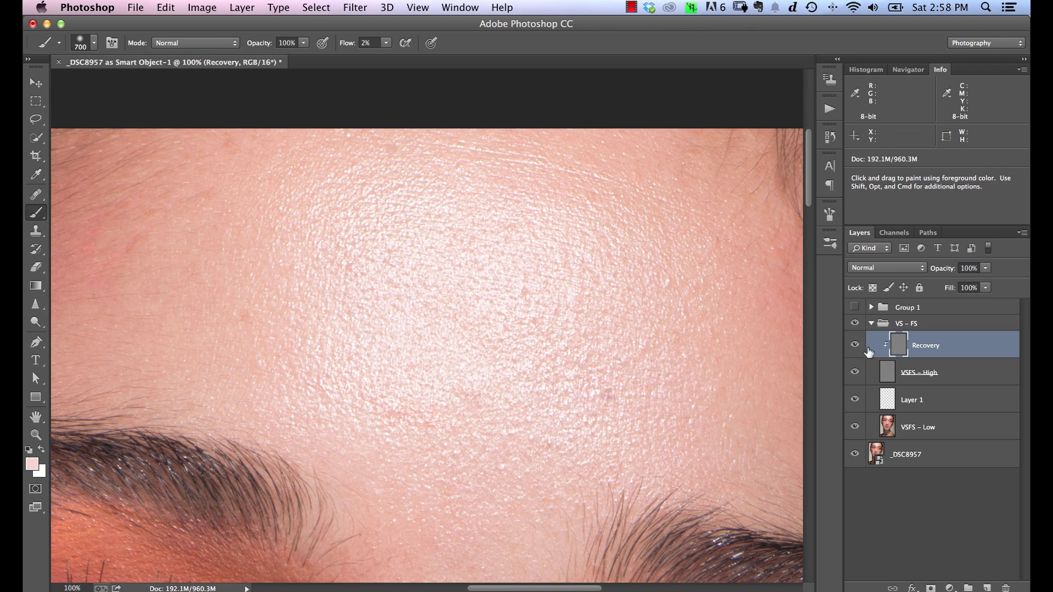
left_click(855, 346)
left_click(855, 347)
left_click(855, 346)
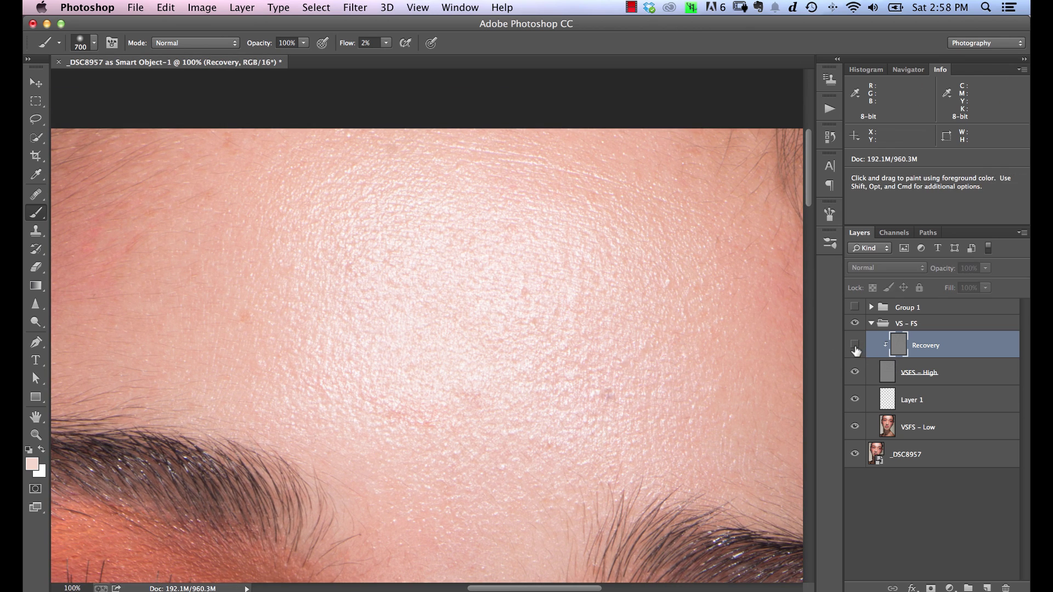
left_click(855, 346)
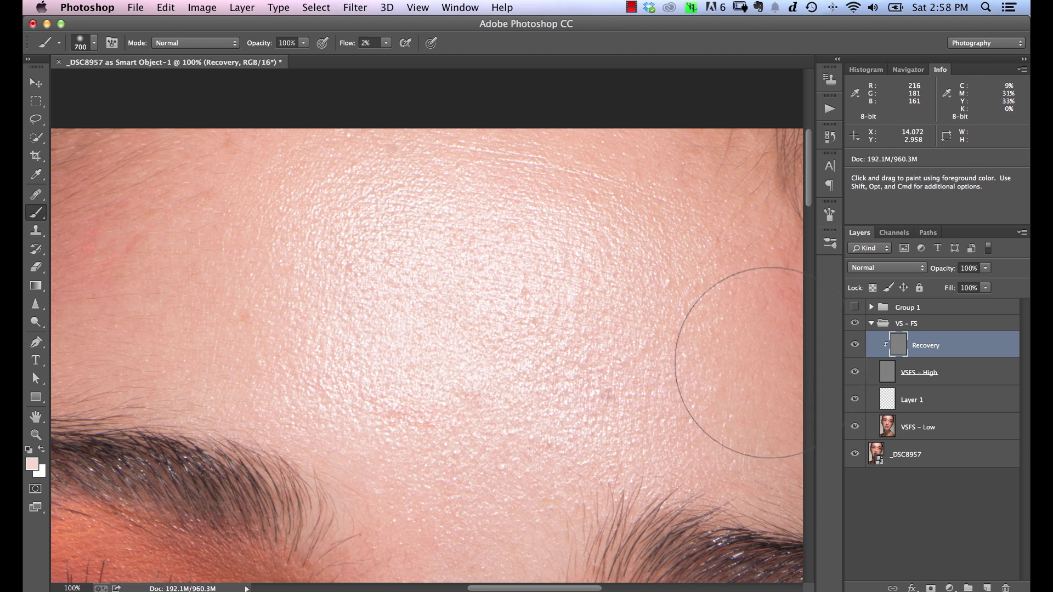
left_click(852, 348)
left_click(853, 347)
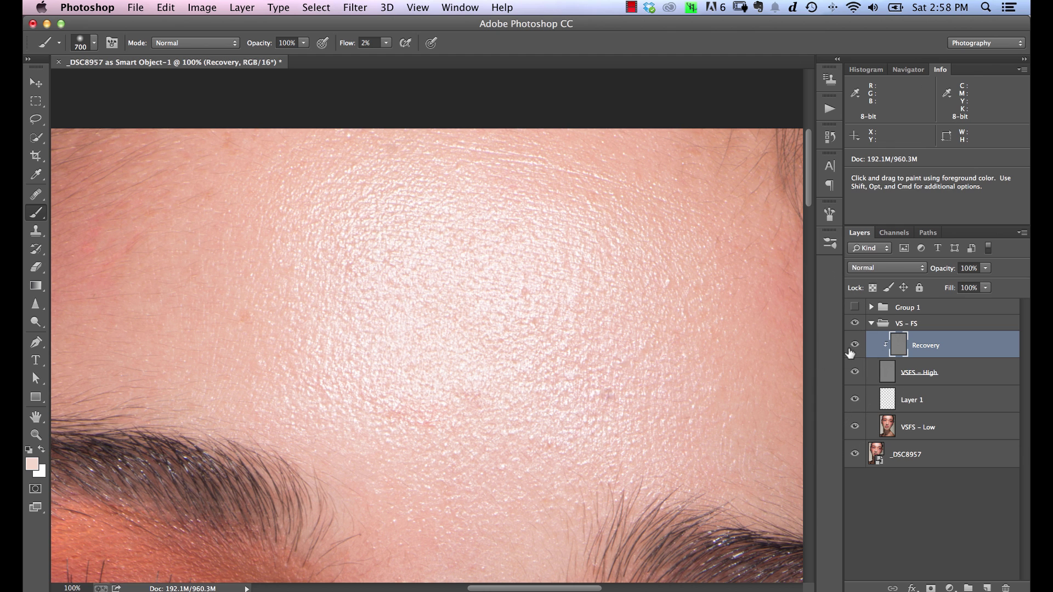
left_click(853, 346)
left_click(850, 351)
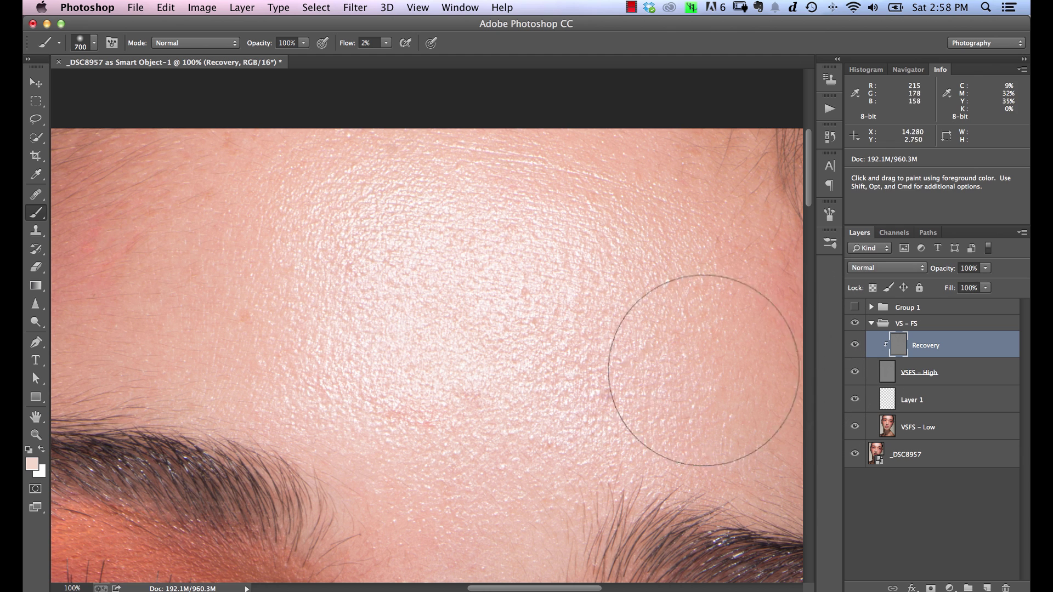
left_click_drag(529, 393, 541, 193)
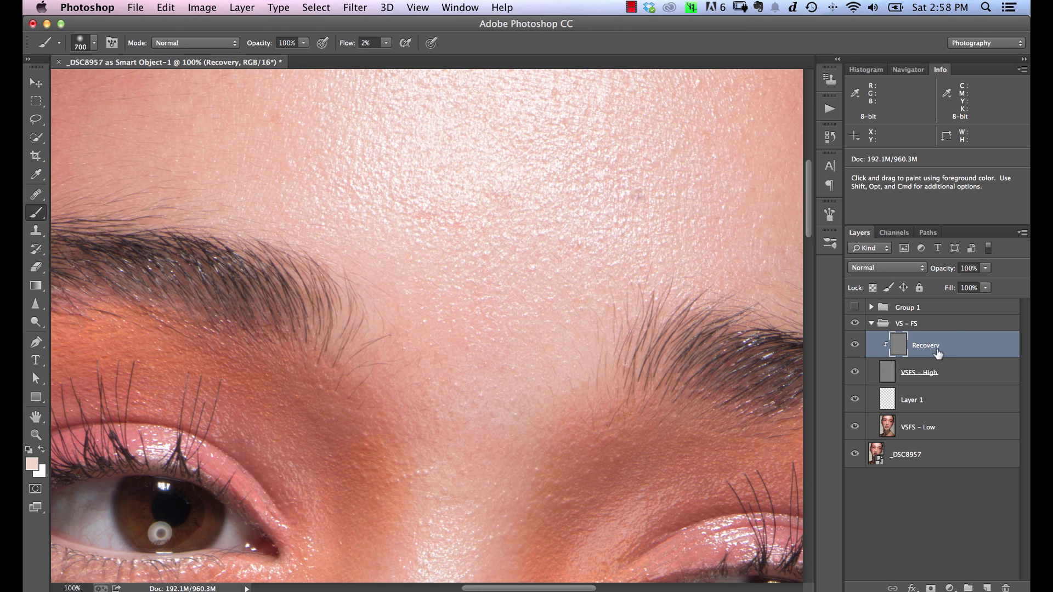
mouse_move(379, 381)
left_mouse_down()
mouse_move(447, 459)
mouse_move(649, 418)
left_mouse_up()
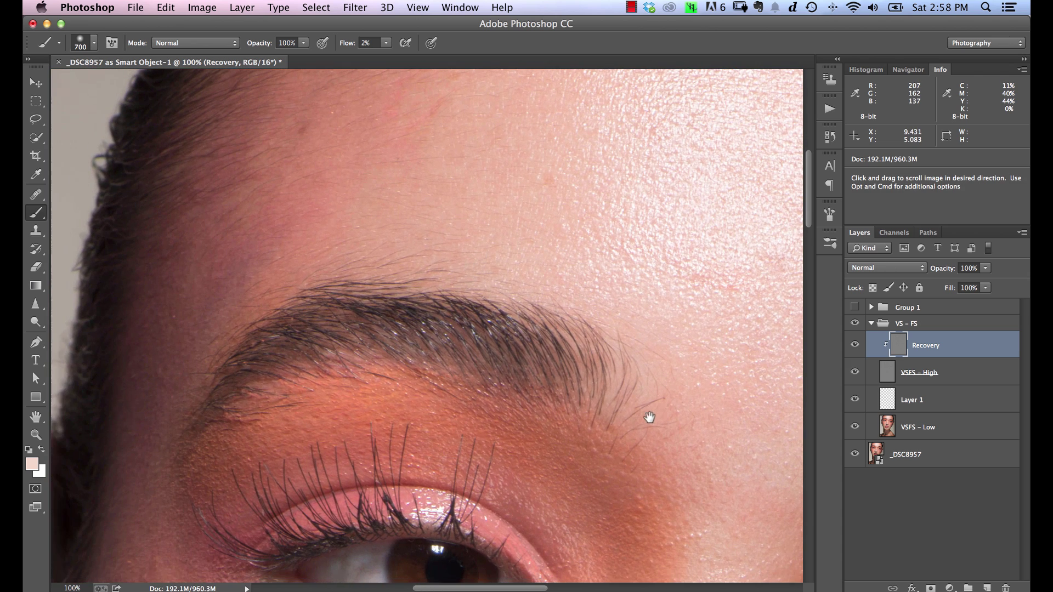
- Compare the skin texture on the nose bridge, under the eye and across the forehead with the Recovery layer shown and hidden
left_click(854, 346)
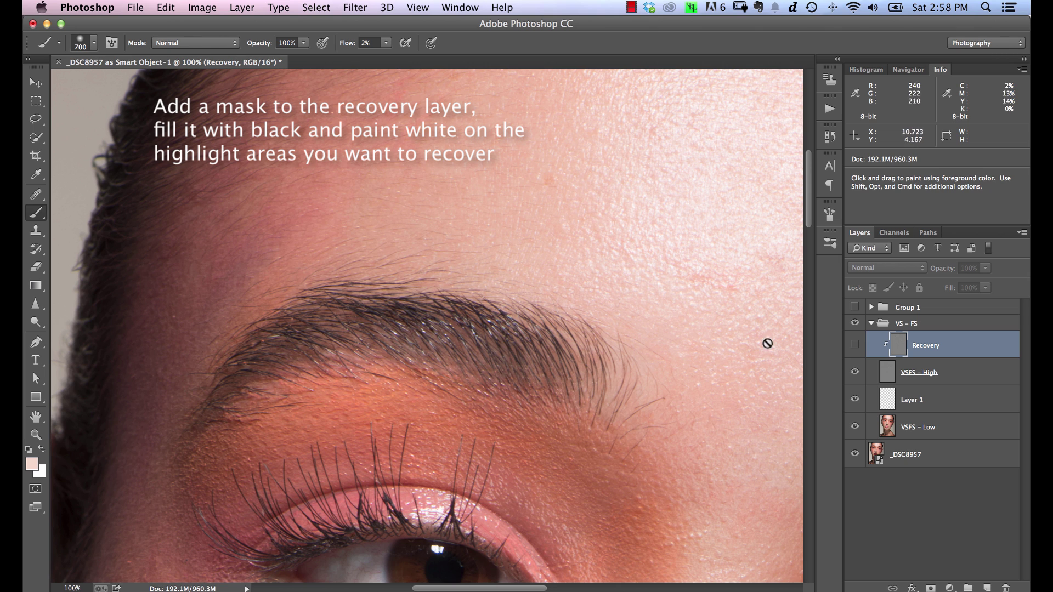
left_click(854, 346)
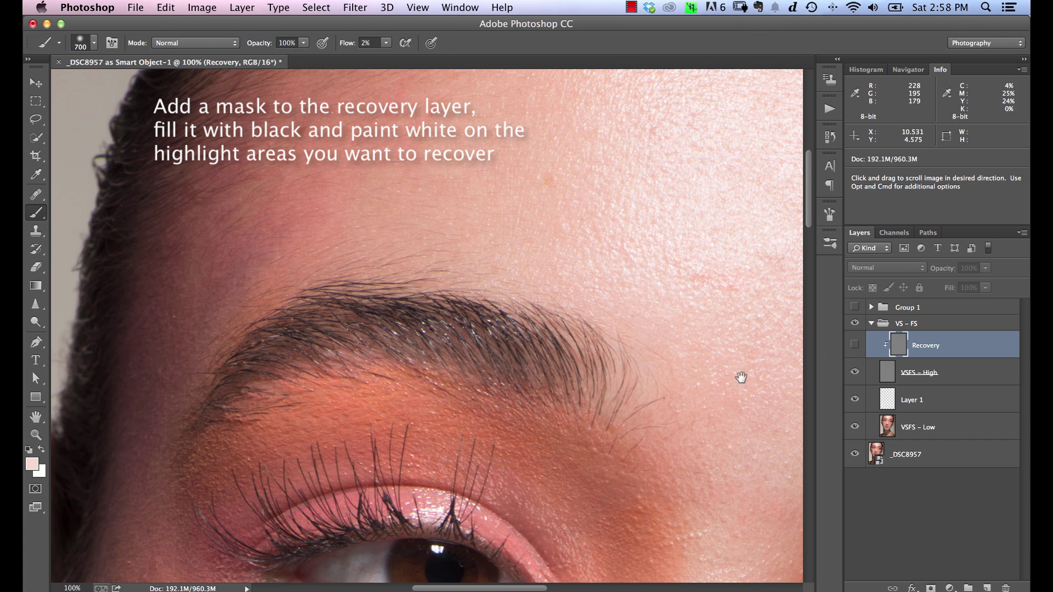
mouse_move(738, 376)
left_mouse_down()
mouse_move(659, 316)
mouse_move(719, 197)
left_mouse_up()
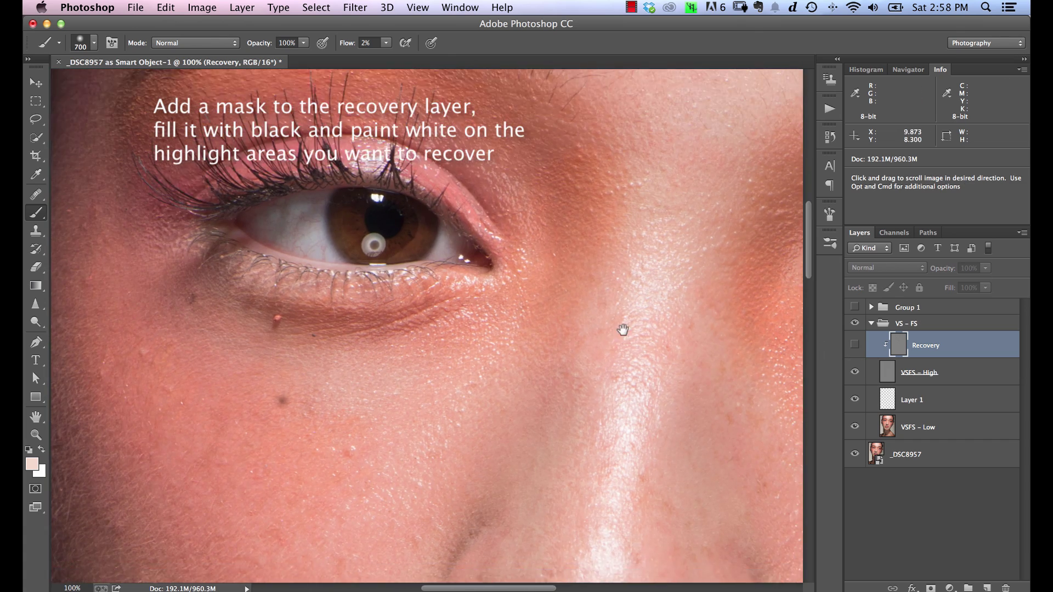
left_click_drag(623, 329, 623, 250)
left_click(855, 344)
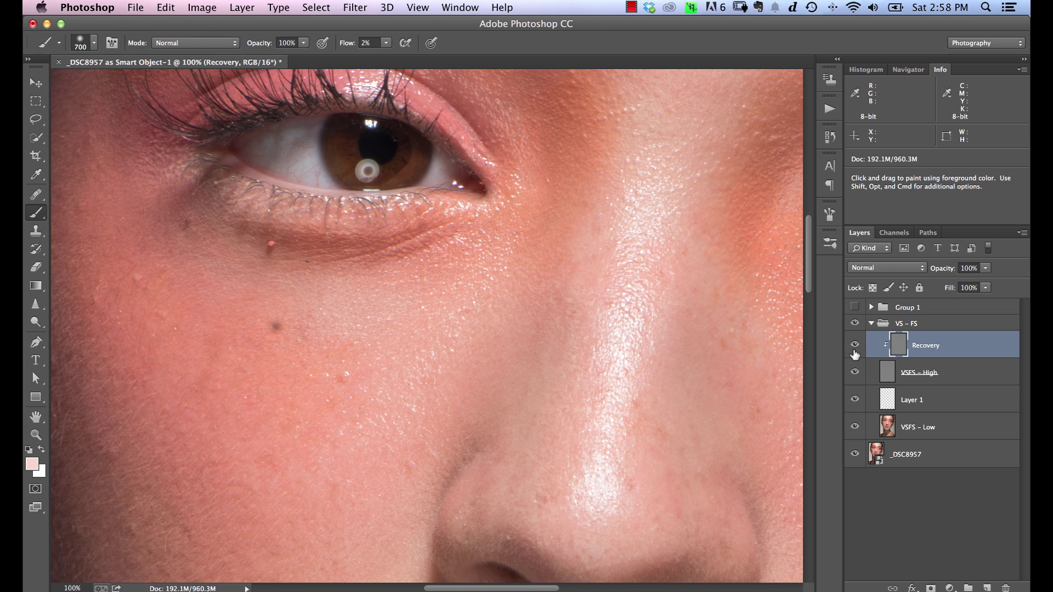
left_click(854, 349)
left_click(854, 349)
left_click(854, 349)
left_click_drag(654, 335, 638, 386)
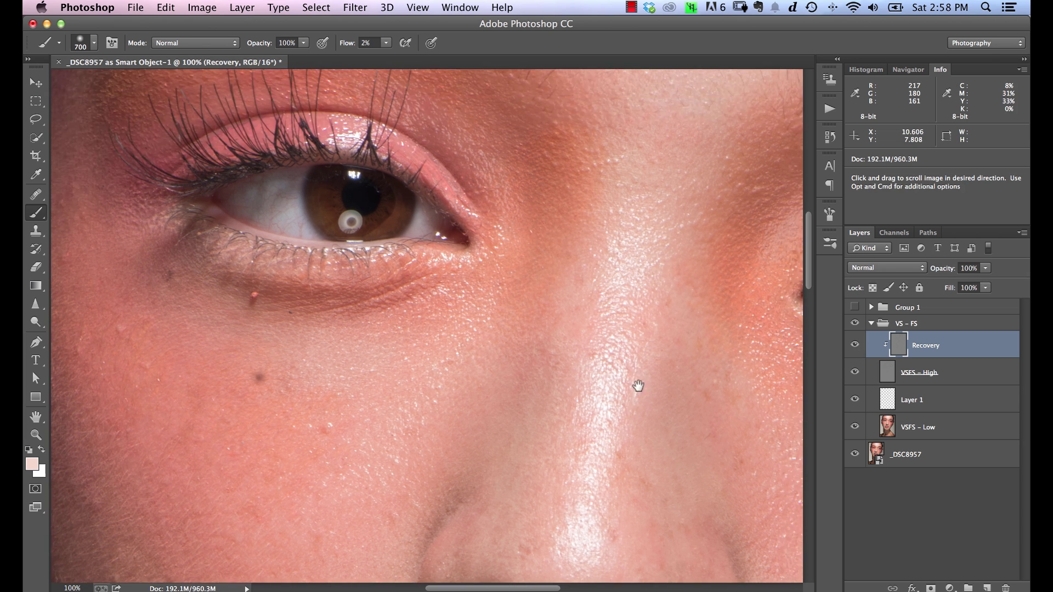
left_click_drag(651, 317, 625, 430)
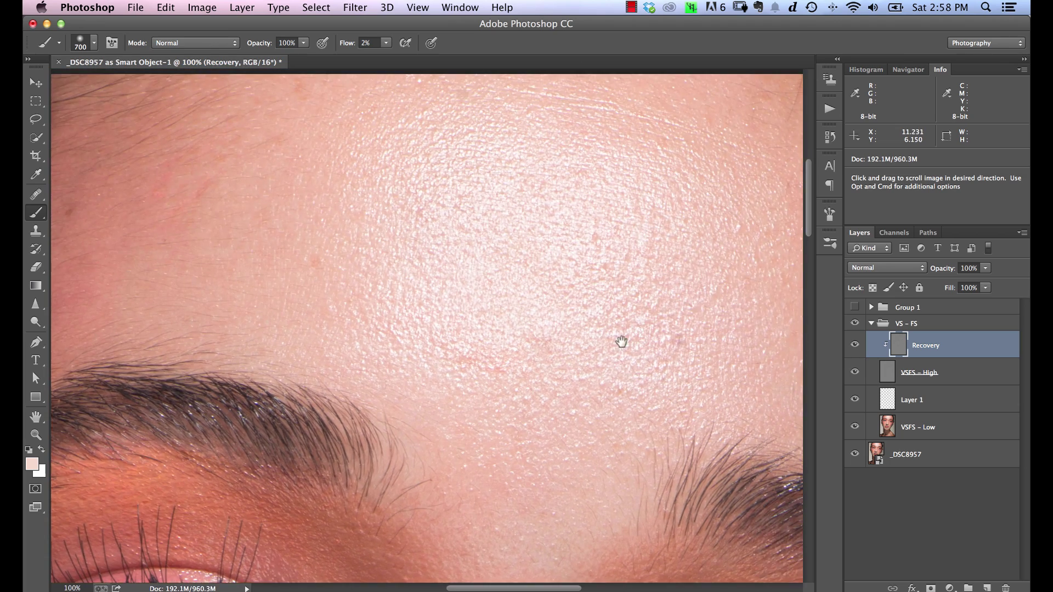
mouse_move(622, 341)
left_mouse_down()
mouse_move(571, 364)
mouse_move(526, 348)
left_mouse_up()
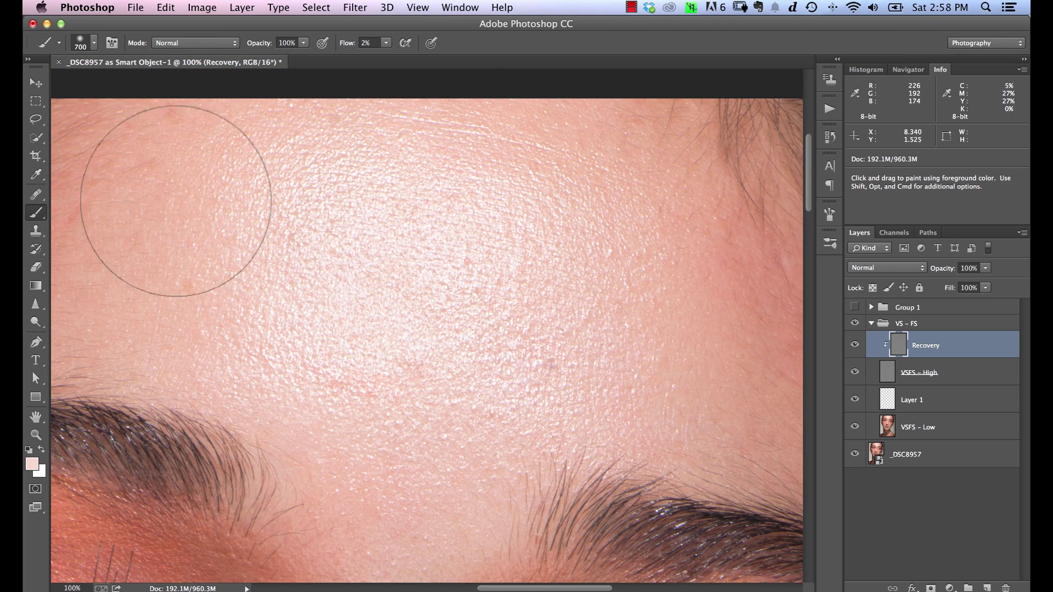
- Release the Recovery layer from its clipping to VSFS - High and set its blend mode to Linear Light
key("super+h")
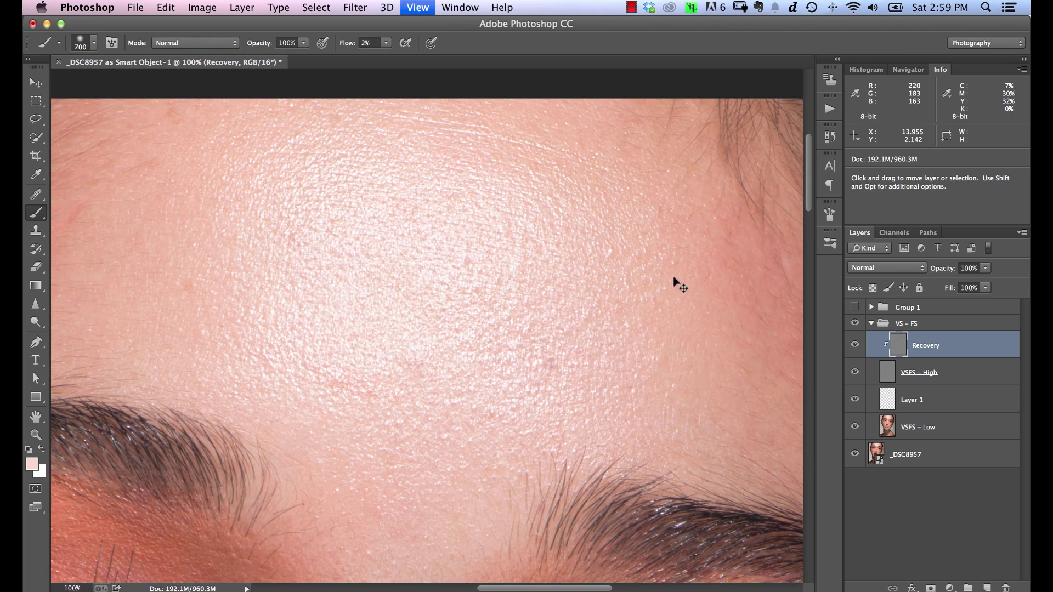
key("super+minus")
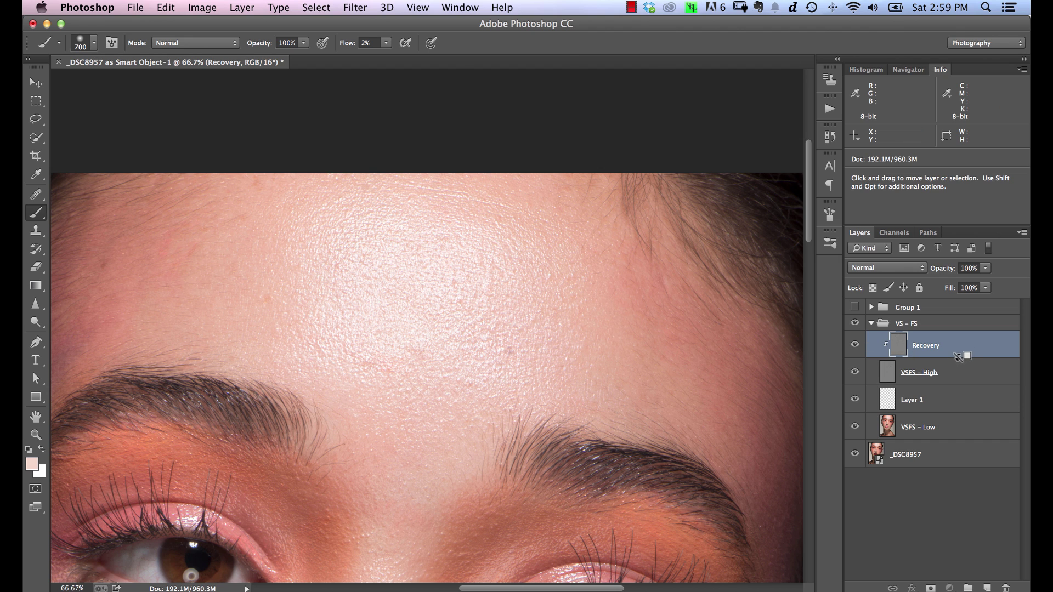
left_click(957, 356, "alt")
left_click(902, 269)
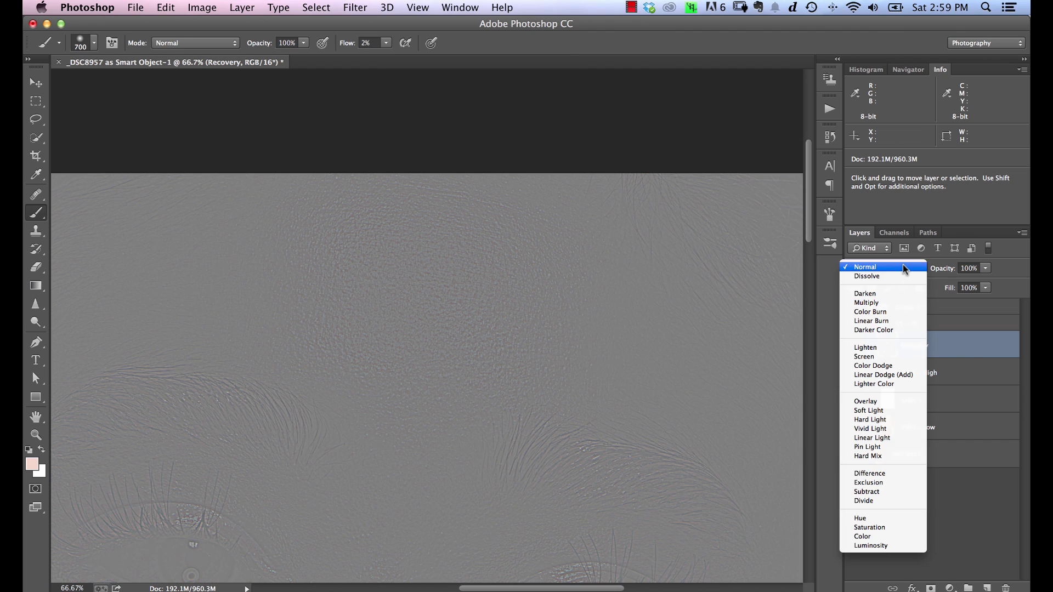
left_click(888, 439)
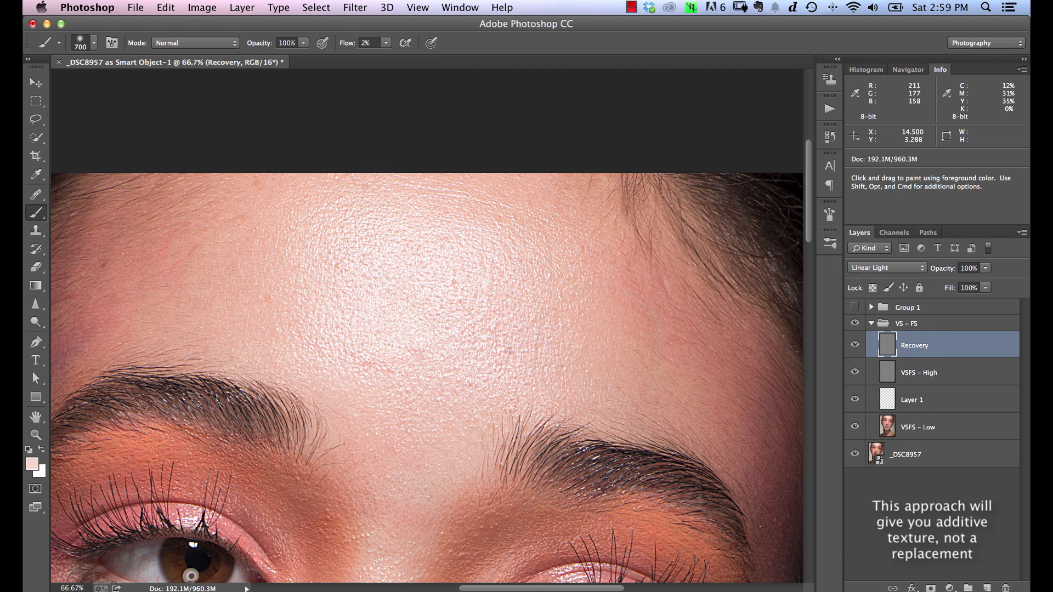
left_click(854, 346)
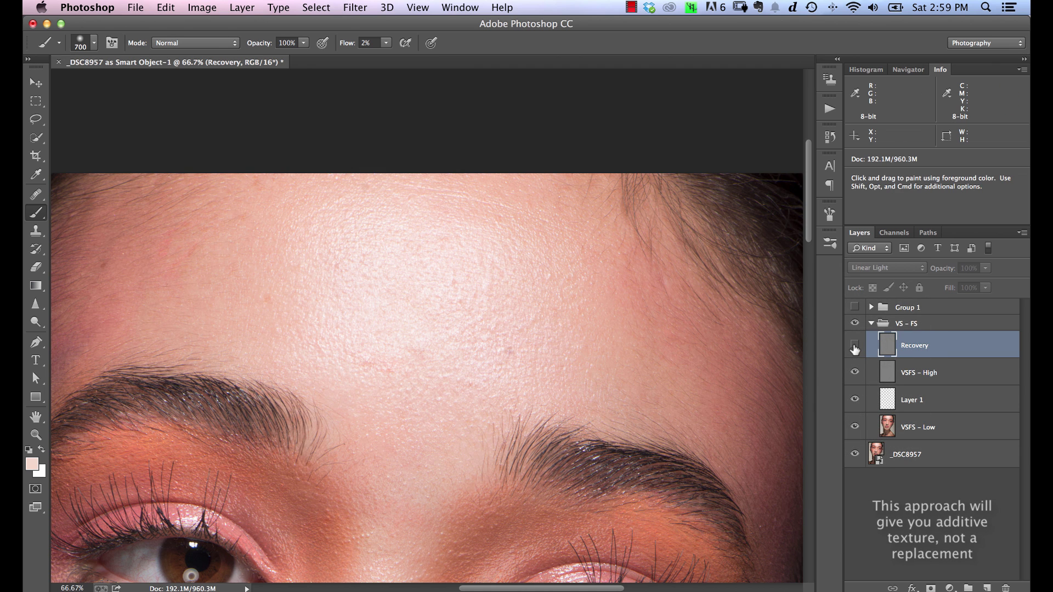
left_click(854, 347)
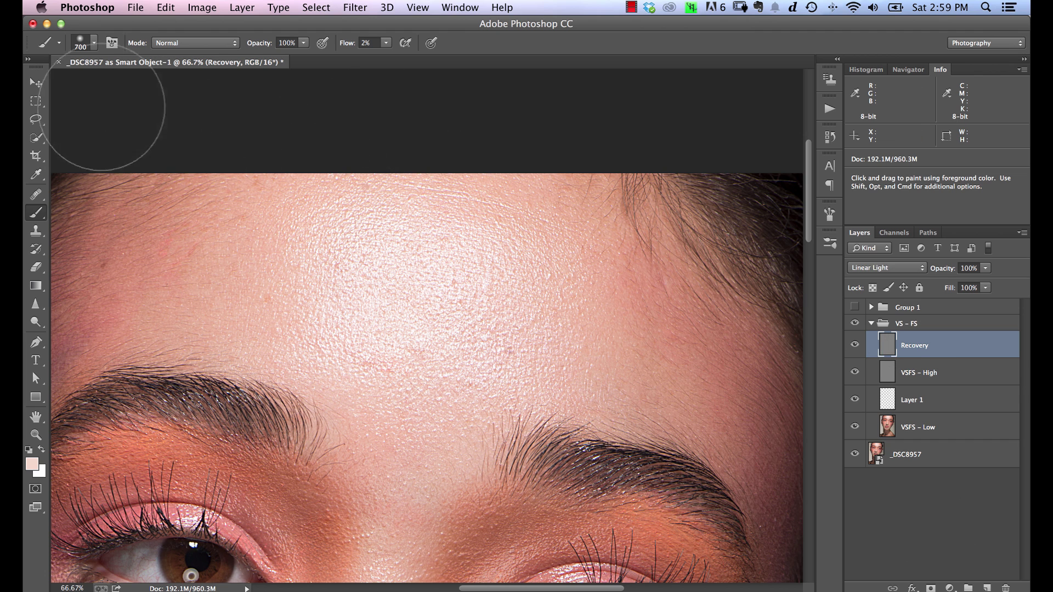
- Lasso the forehead above and between the eyebrows, and soften the selection in Quick Mask with a Gaussian Blur radius of 30.3 pixels
left_click(35, 119)
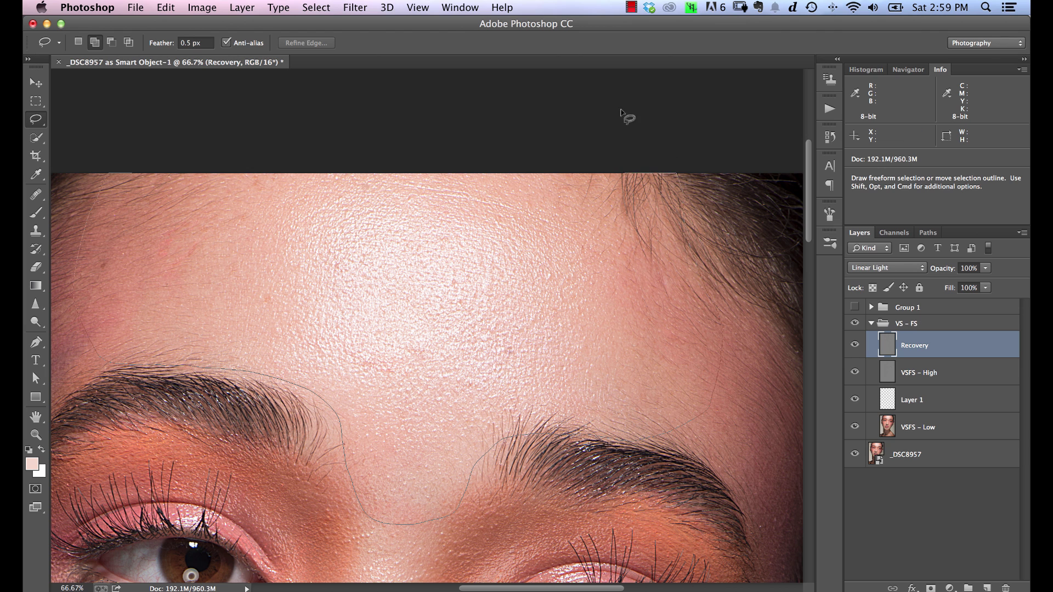
key("q")
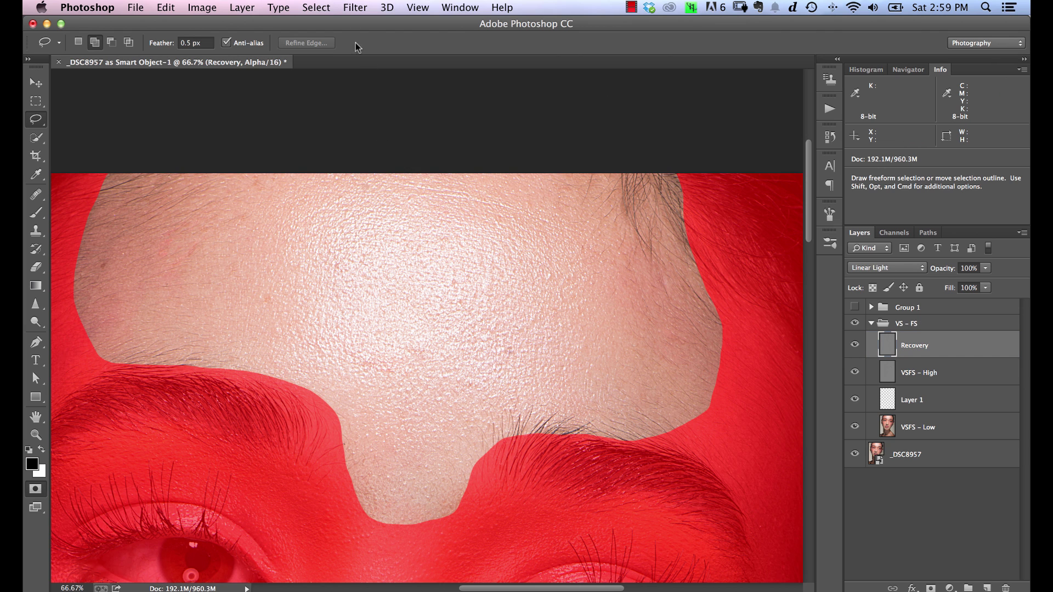
left_click(354, 7)
mouse_move(459, 175)
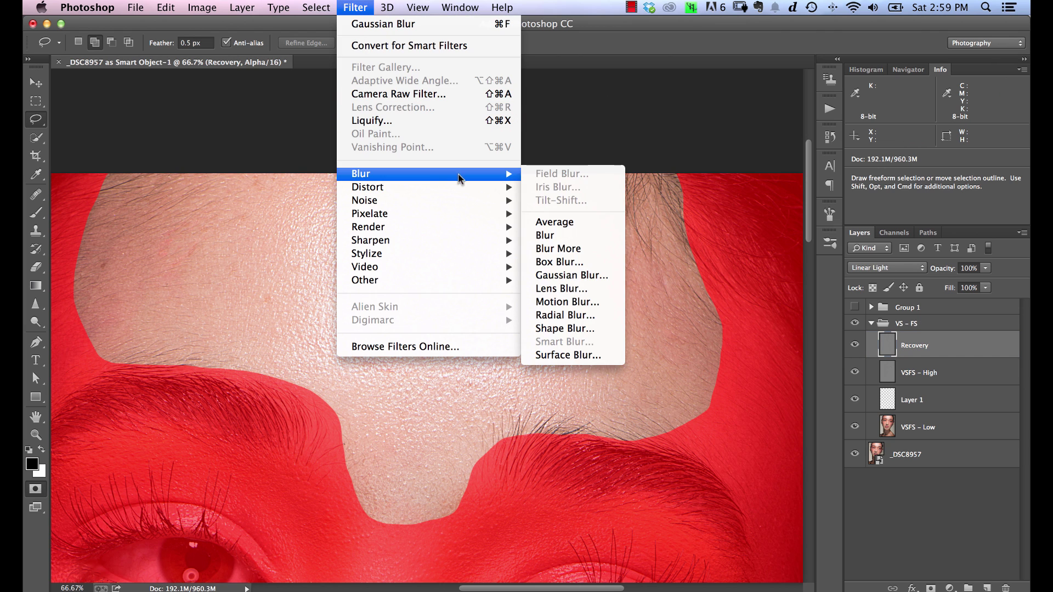
left_click(562, 276)
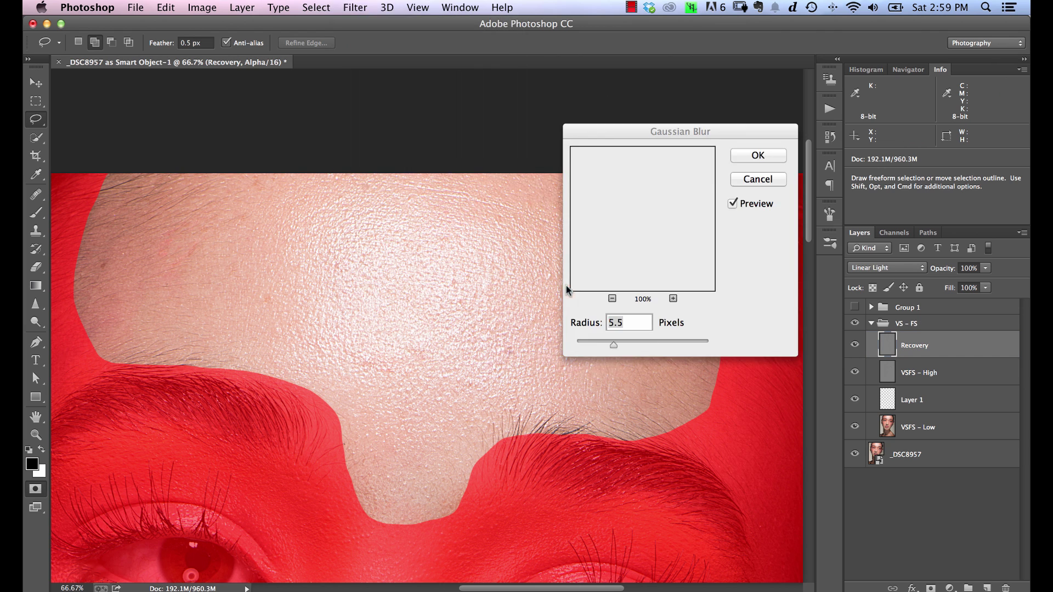
left_click(645, 342)
left_click_drag(645, 344, 641, 341)
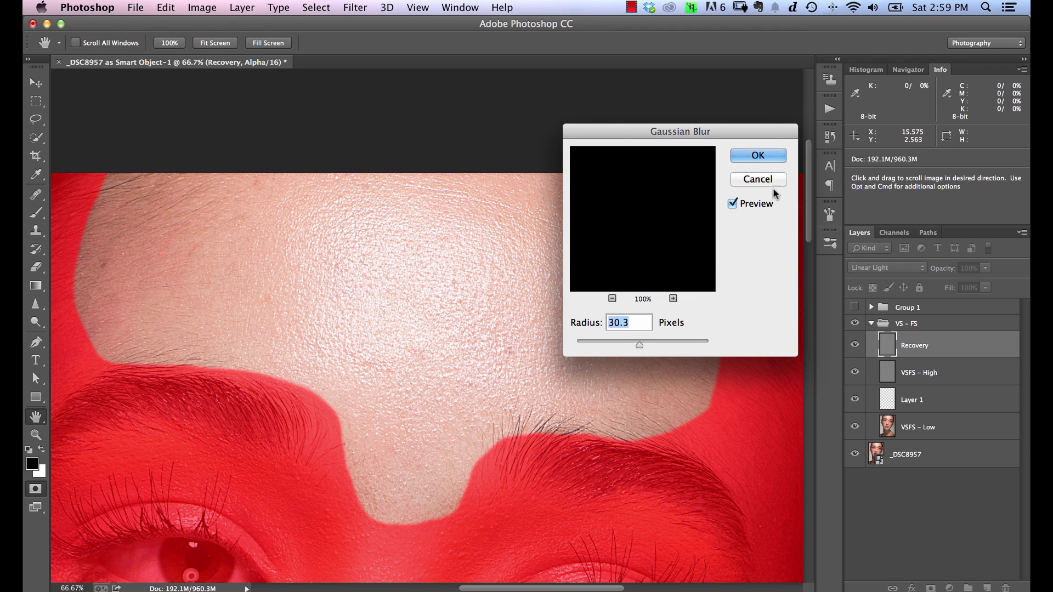
left_click(758, 156)
key("l")
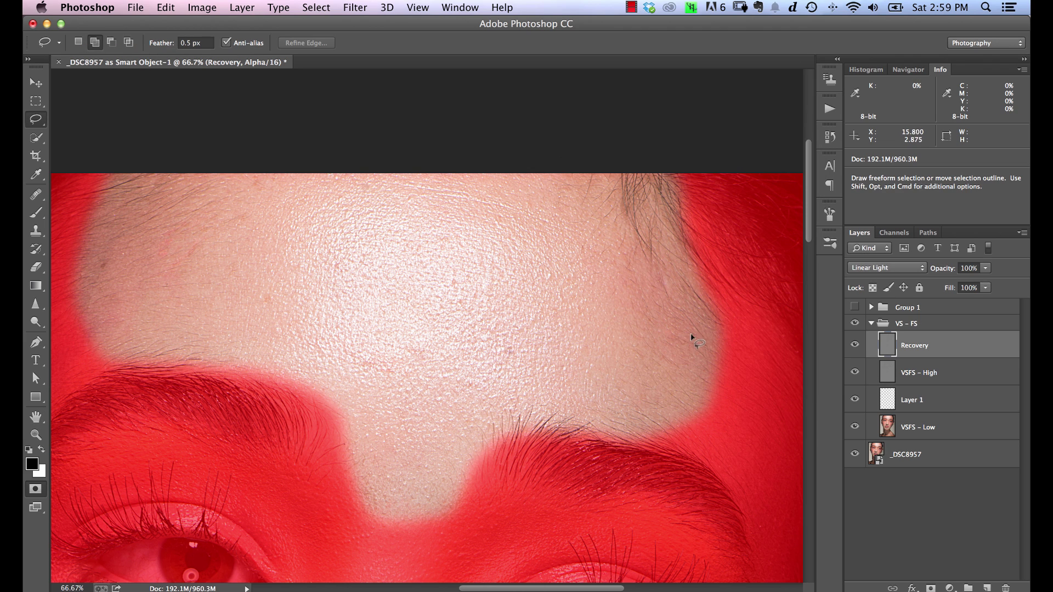
key("q")
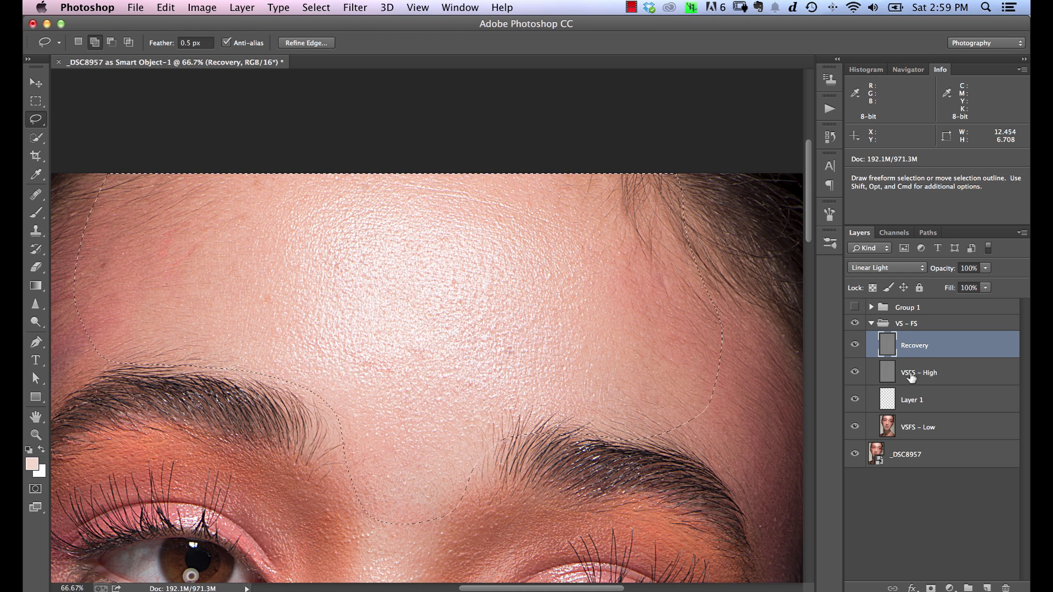
- Mask the Recovery layer to the forehead selection and compare the area with the layer shown and hidden
left_click(930, 588)
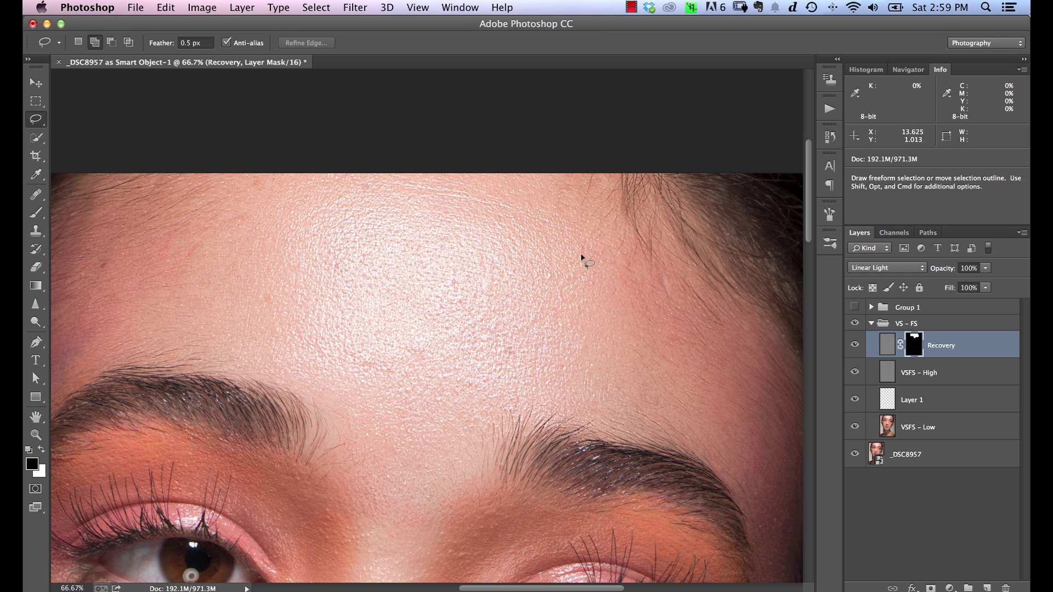
left_click(855, 345)
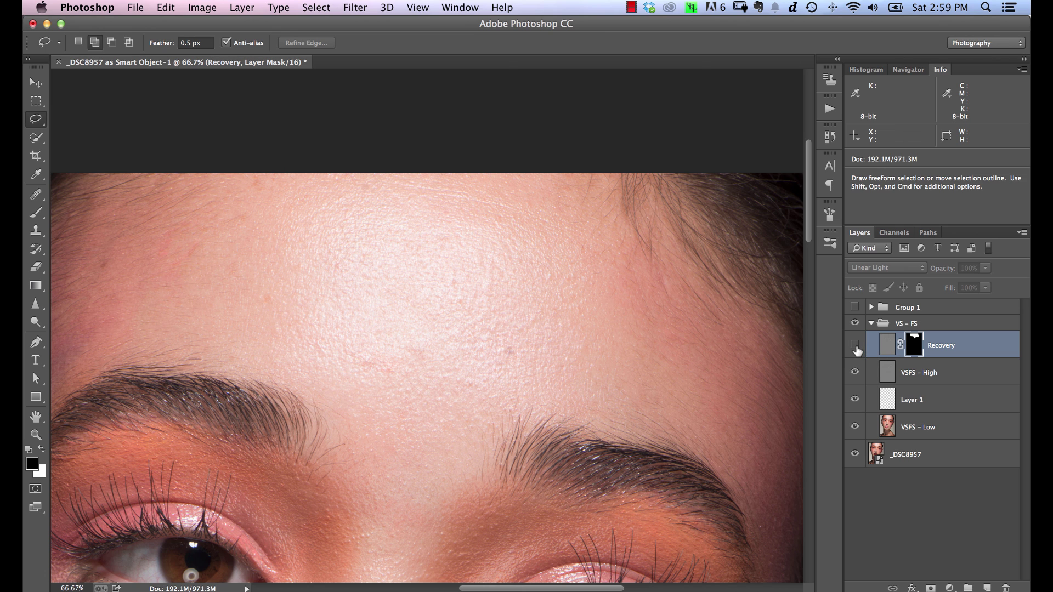
left_click(854, 345)
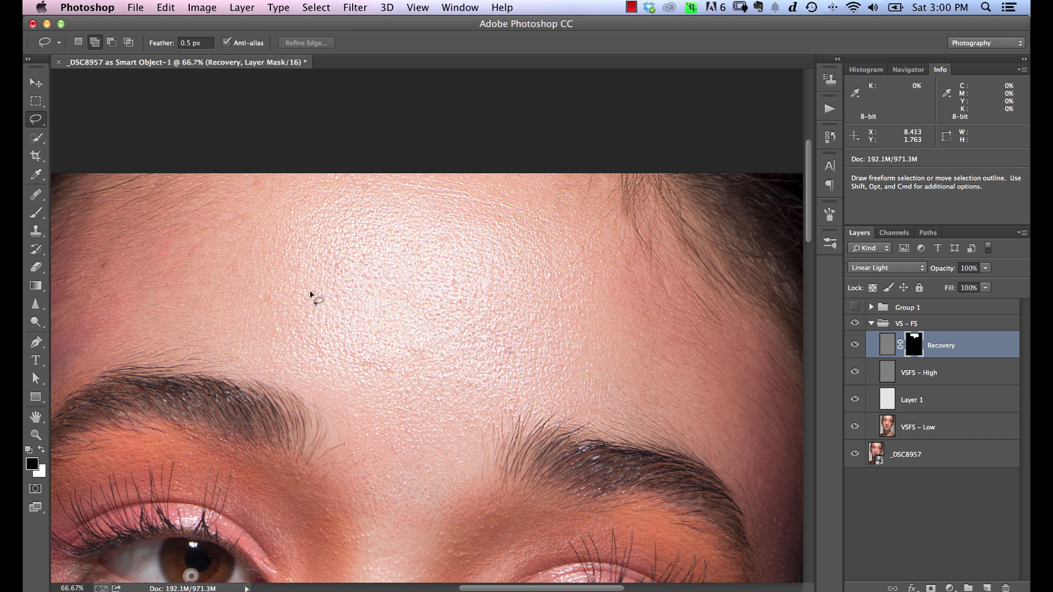
- Paint black on the Recovery mask over the upper forehead highlight with a 700-pixel brush at 5% flow, and check the effect
left_click(47, 209)
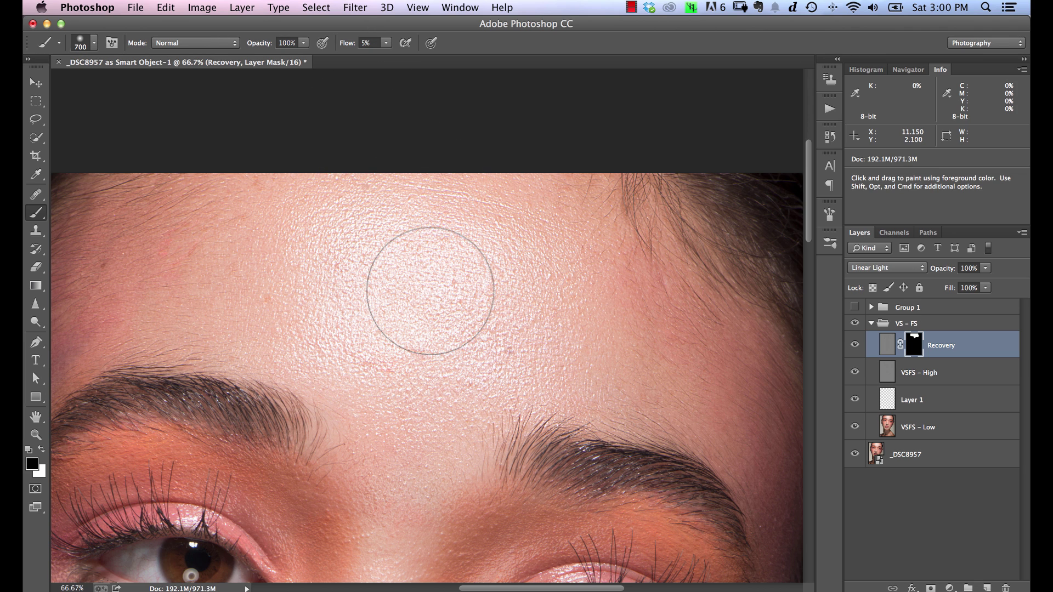
mouse_move(337, 242)
left_mouse_down()
mouse_move(311, 330)
mouse_move(364, 235)
mouse_move(356, 331)
mouse_move(430, 243)
mouse_move(430, 310)
mouse_move(463, 328)
mouse_move(523, 279)
mouse_move(511, 359)
mouse_move(559, 287)
mouse_move(529, 372)
mouse_move(489, 363)
mouse_move(519, 358)
mouse_move(542, 381)
mouse_move(378, 406)
mouse_move(443, 396)
mouse_move(311, 284)
mouse_move(400, 236)
mouse_move(486, 260)
mouse_move(519, 303)
mouse_move(506, 350)
mouse_move(525, 345)
mouse_move(302, 315)
mouse_move(368, 280)
mouse_move(469, 281)
left_mouse_up()
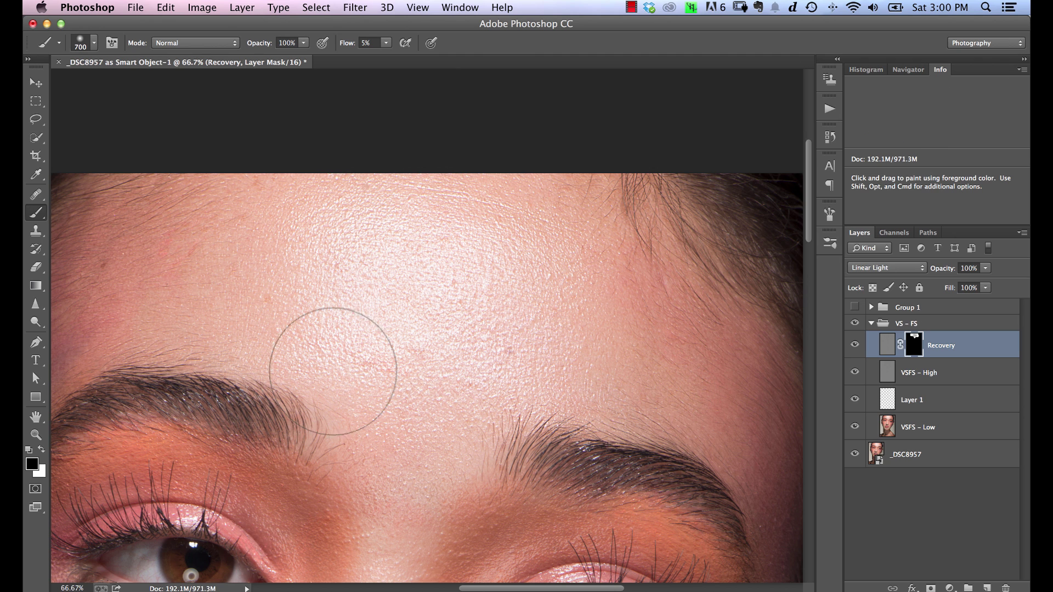
left_click(855, 345)
left_click(855, 345)
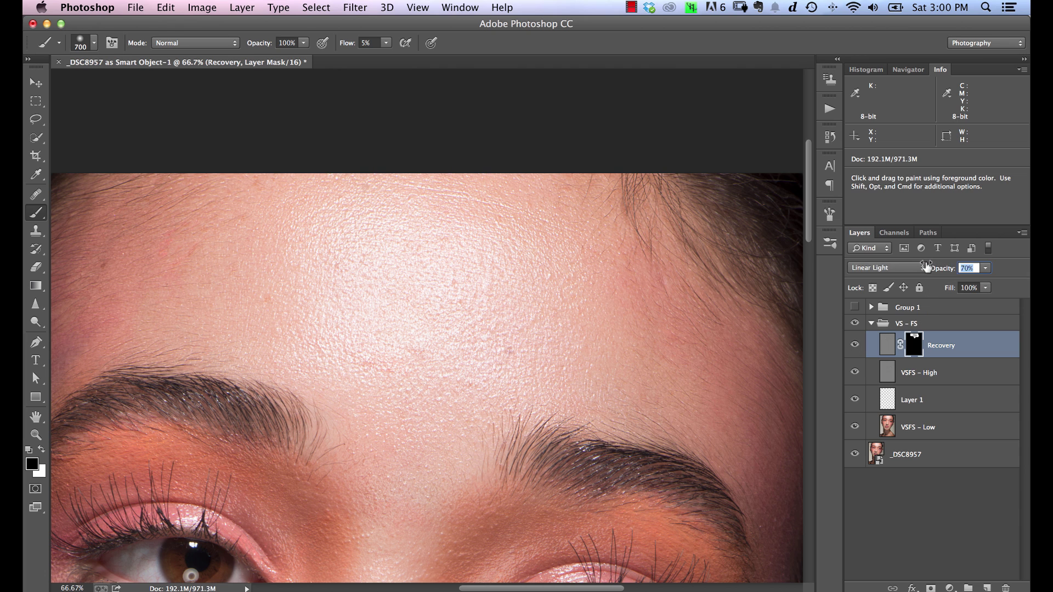
- Set the Recovery layer's opacity to 70% and switch the mask painting color to white
left_click(854, 346)
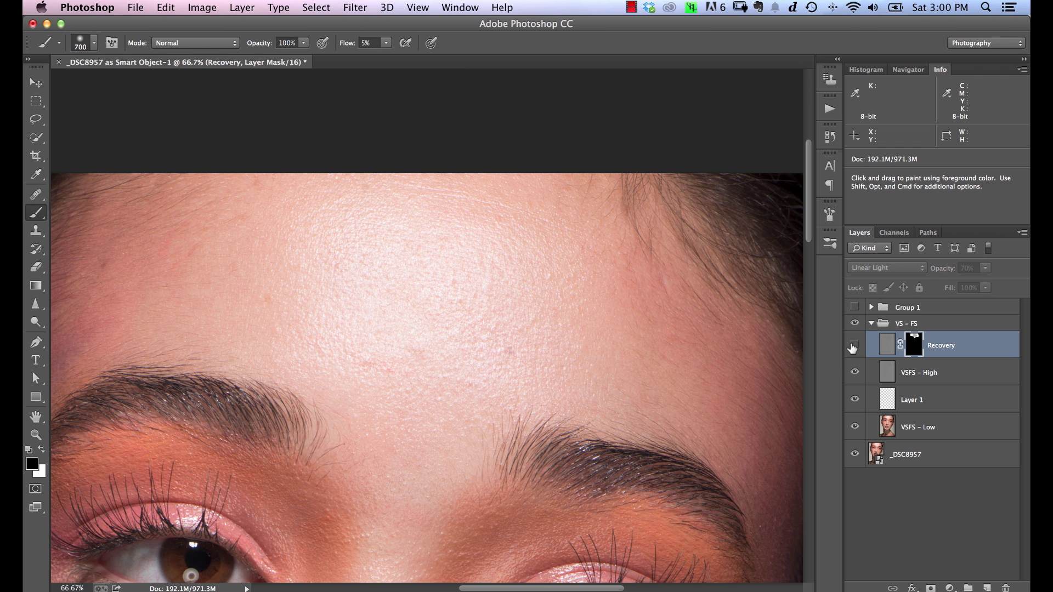
left_click(854, 345)
left_click(854, 346)
left_click(854, 346)
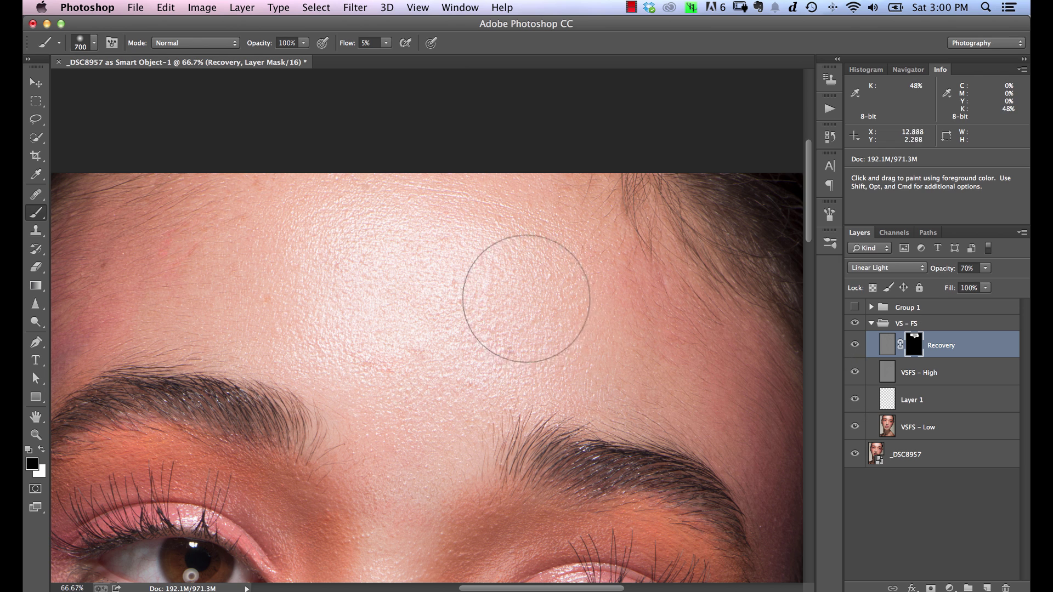
key("x")
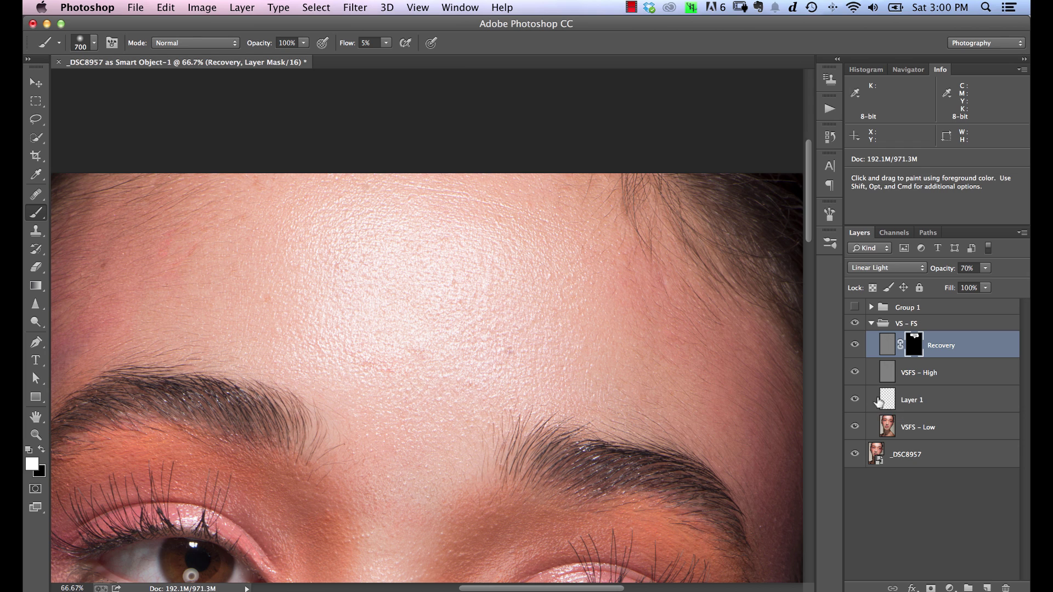
- On Layer 1, start painting sampled skin tones over the upper forehead highlight with a 400-pixel brush at 2% flow
left_click(913, 401)
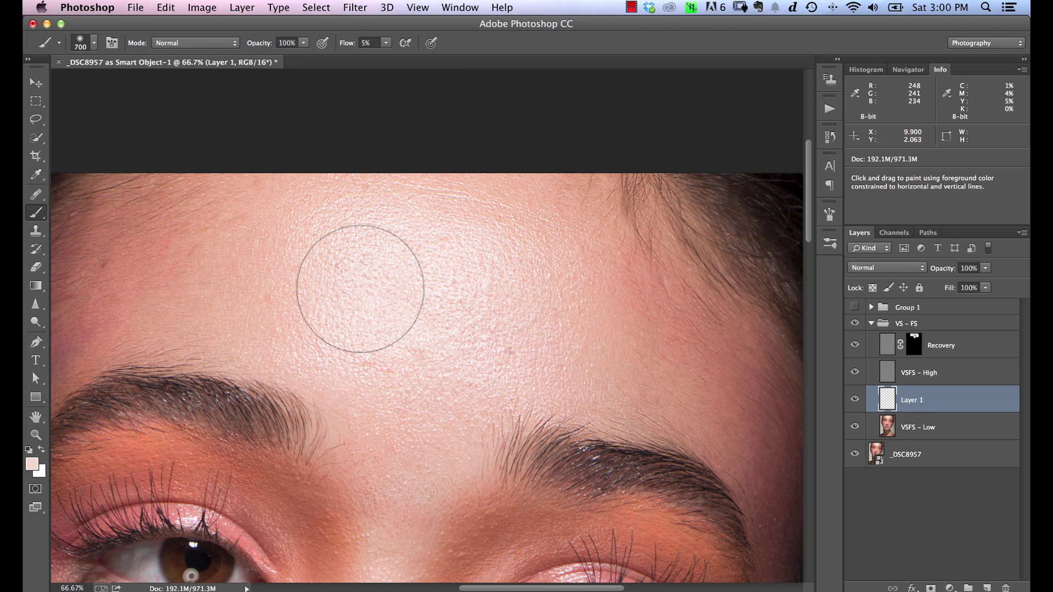
key("bracketleft")
key("bracketleft")
key("bracketleft")
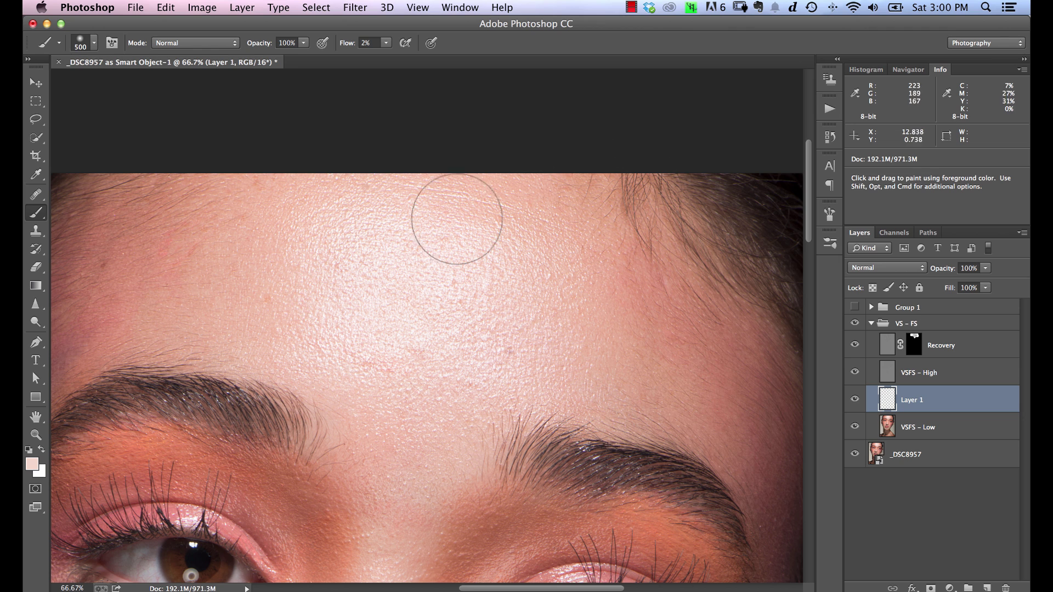
key("bracketright")
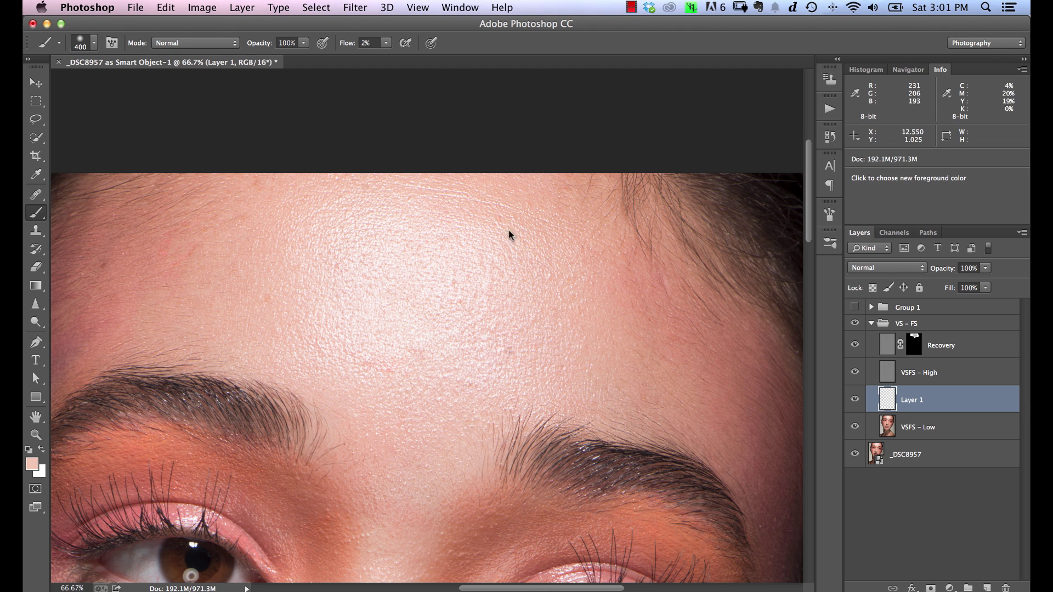
left_click_drag(483, 212, 412, 214)
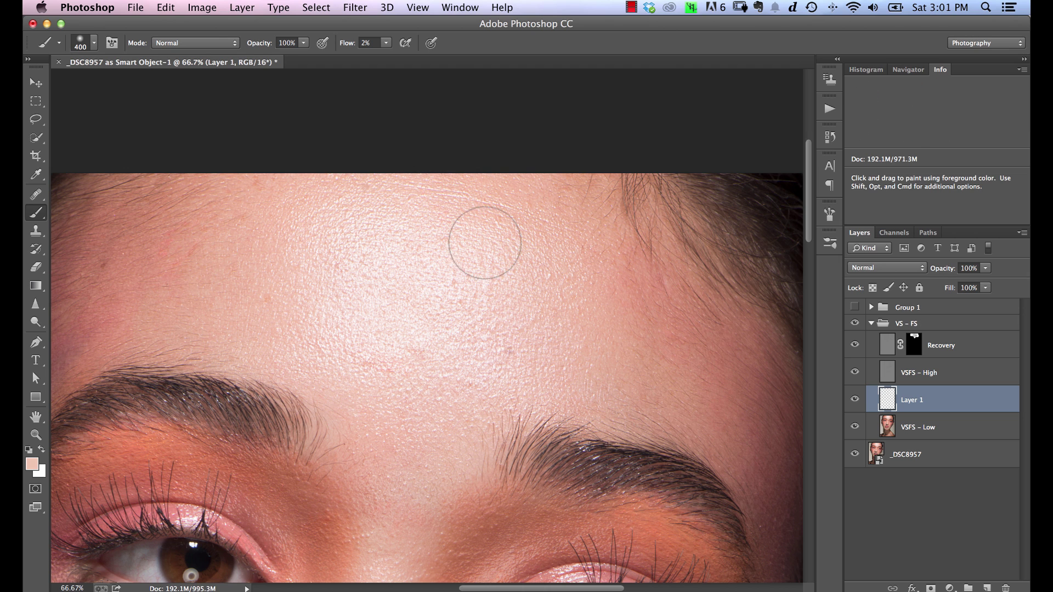
left_click(459, 188, "alt")
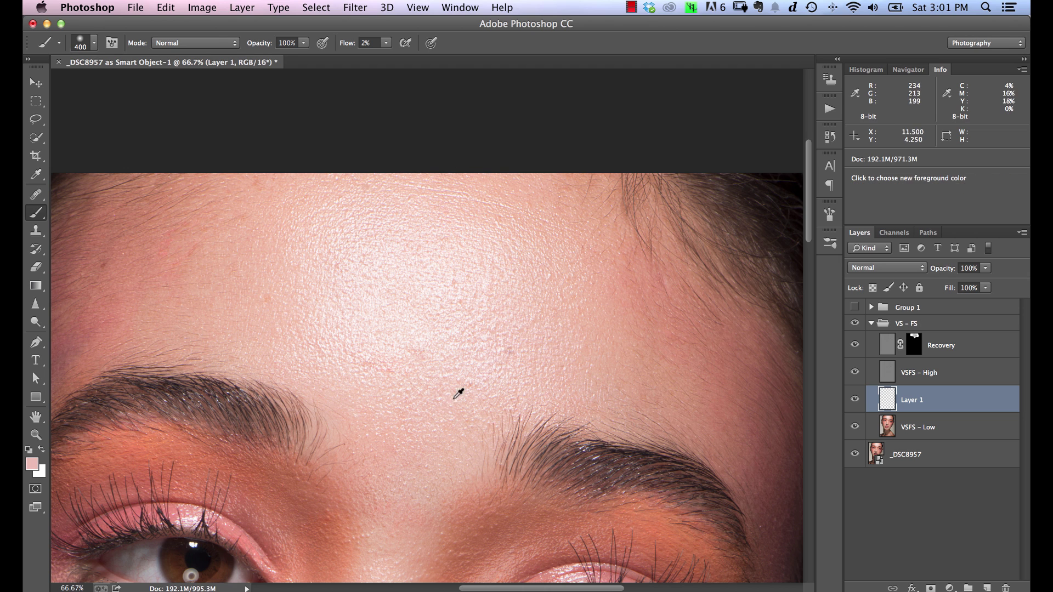
left_click(460, 377, "alt")
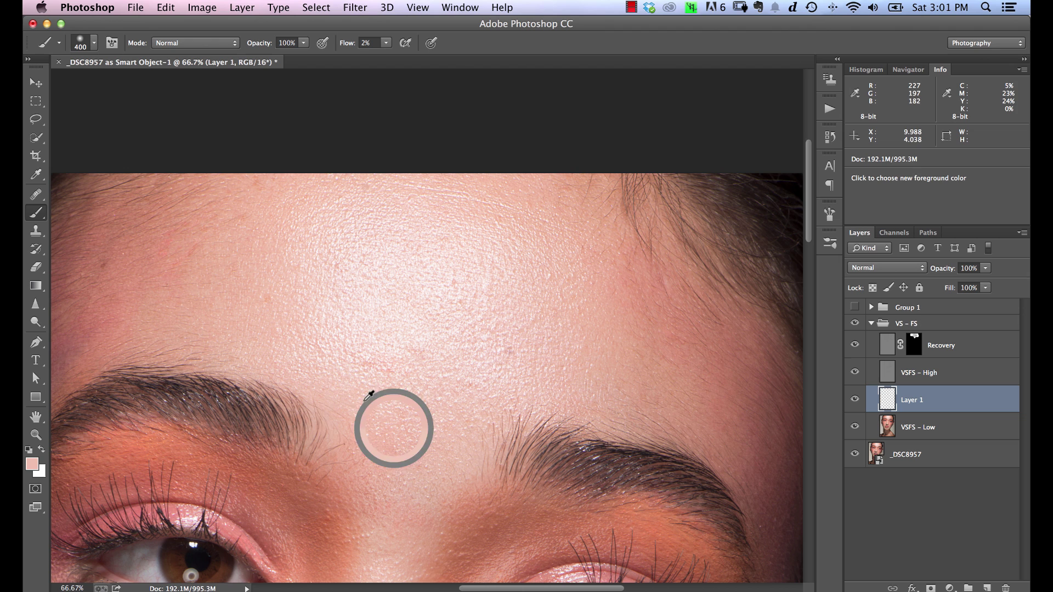
- Keep resampling skin tones around the forehead highlight and blend them over its center, sides and lower edge on Layer 1
left_click(338, 366, "alt")
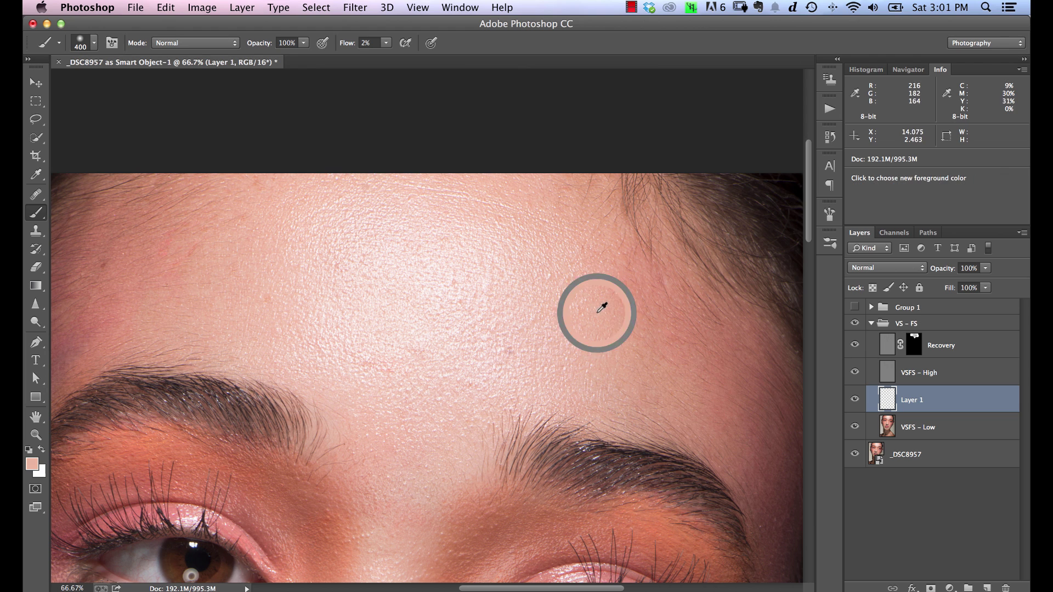
left_click(450, 291, "alt")
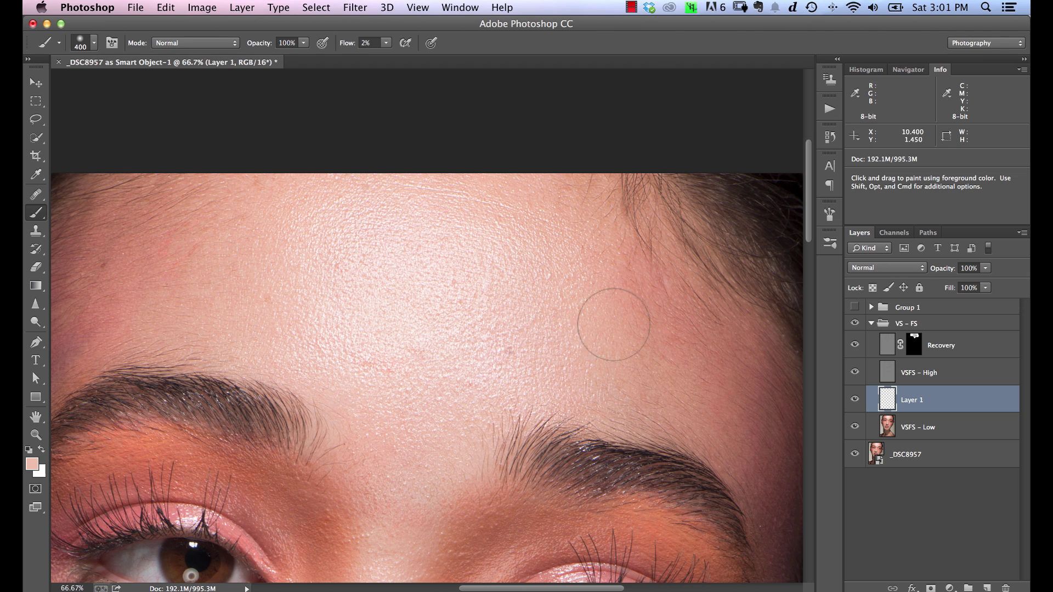
left_click(324, 350, "alt")
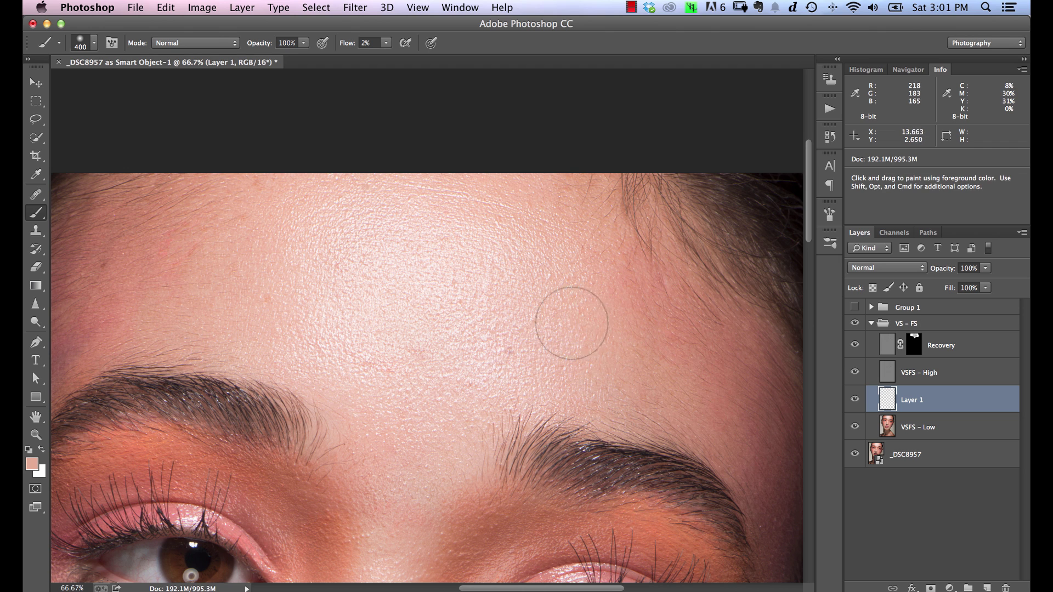
left_click(492, 208, "alt")
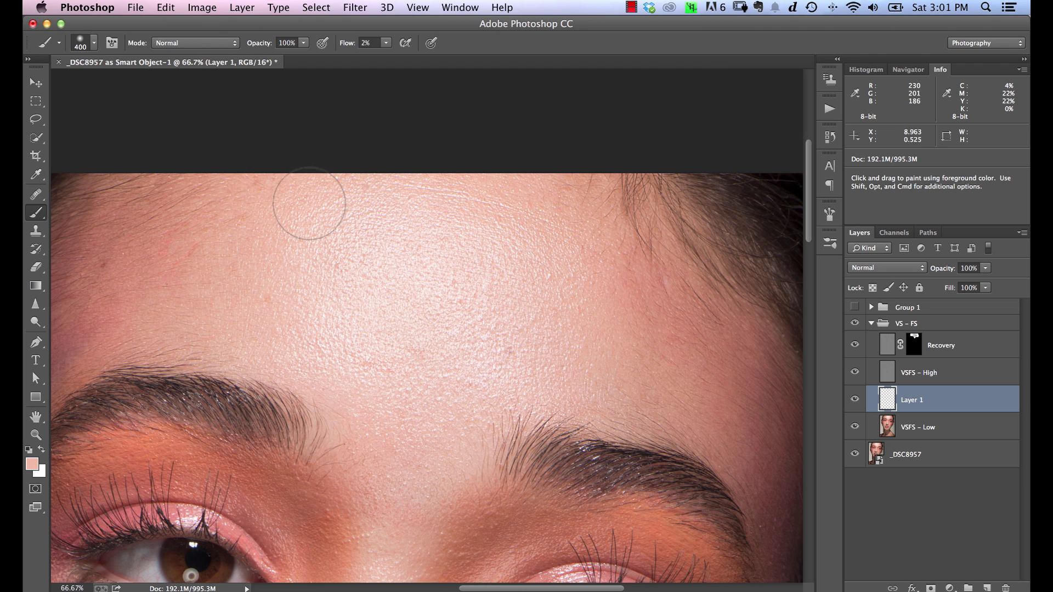
left_click(496, 208, "alt")
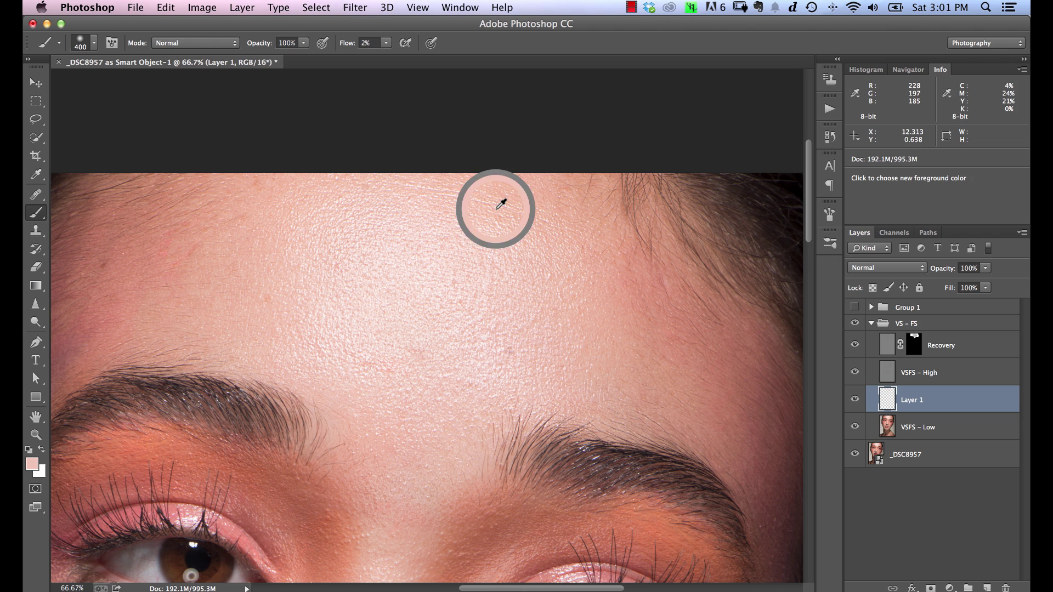
left_click(299, 278, "alt")
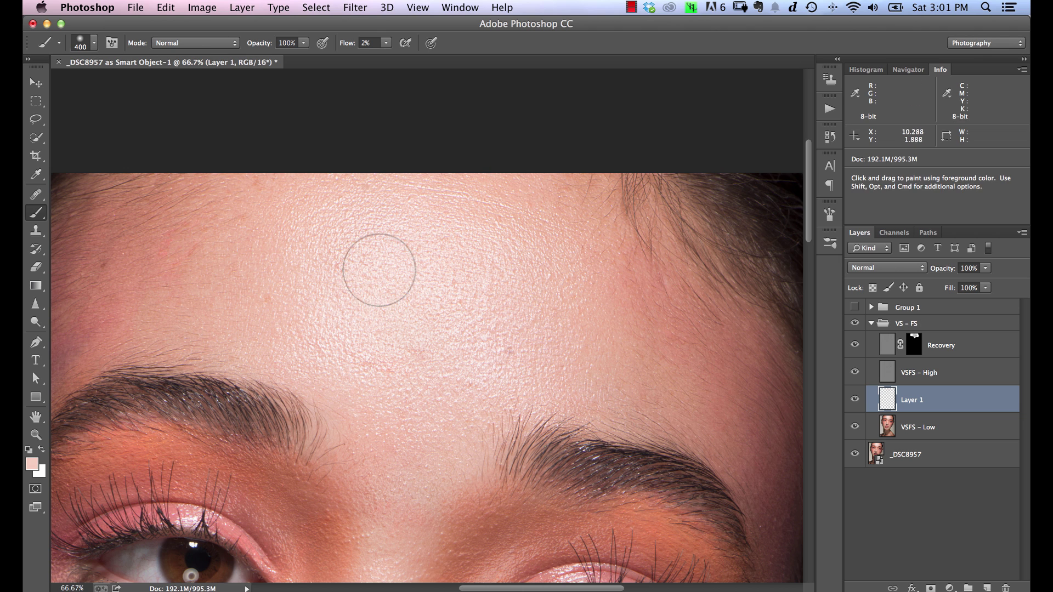
left_click(274, 306, "alt")
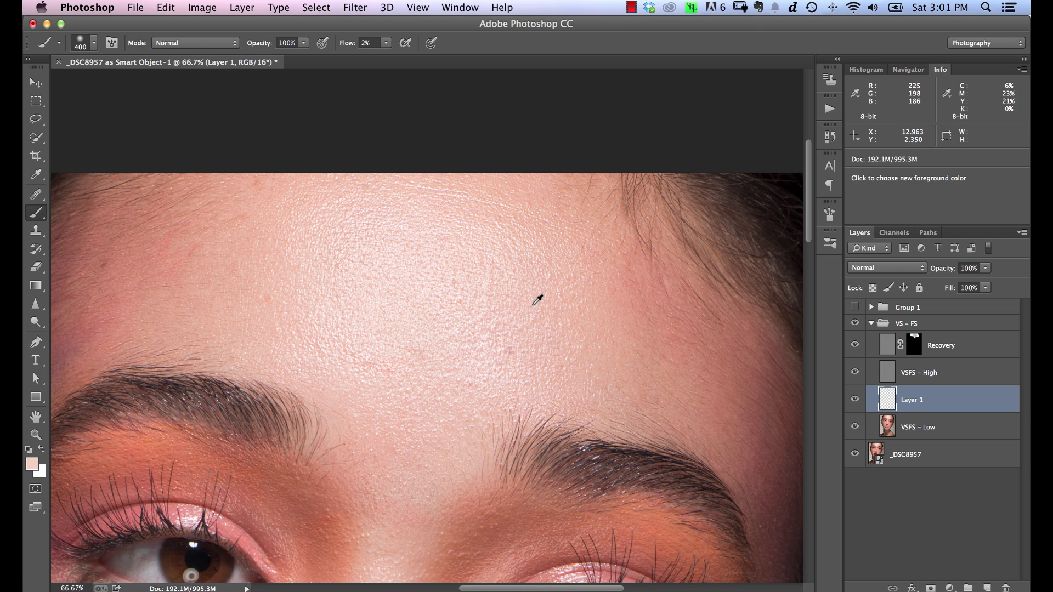
left_click_drag(374, 378, 404, 387)
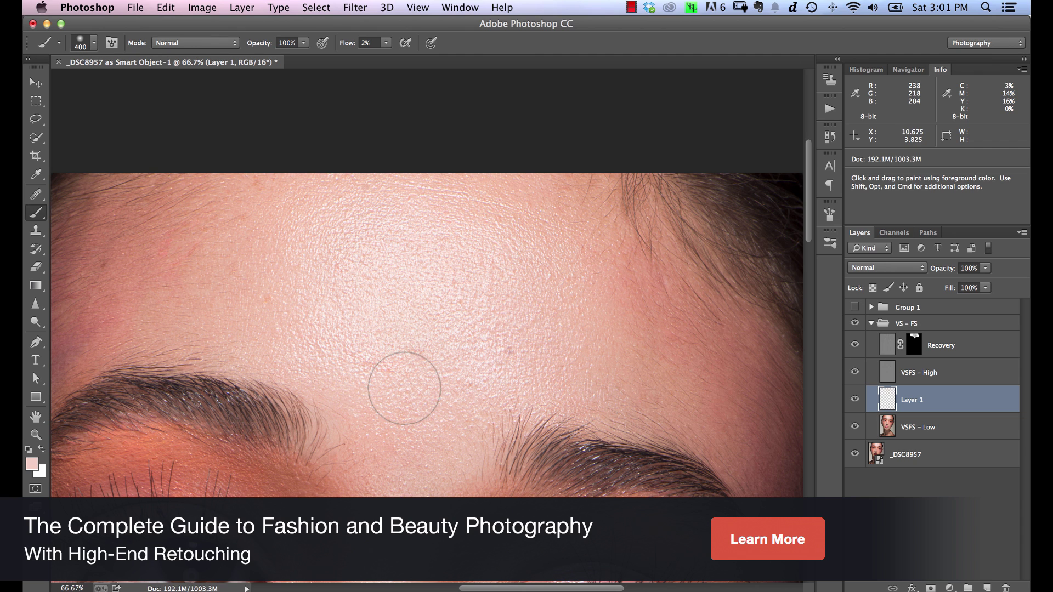
left_click(360, 353, "alt")
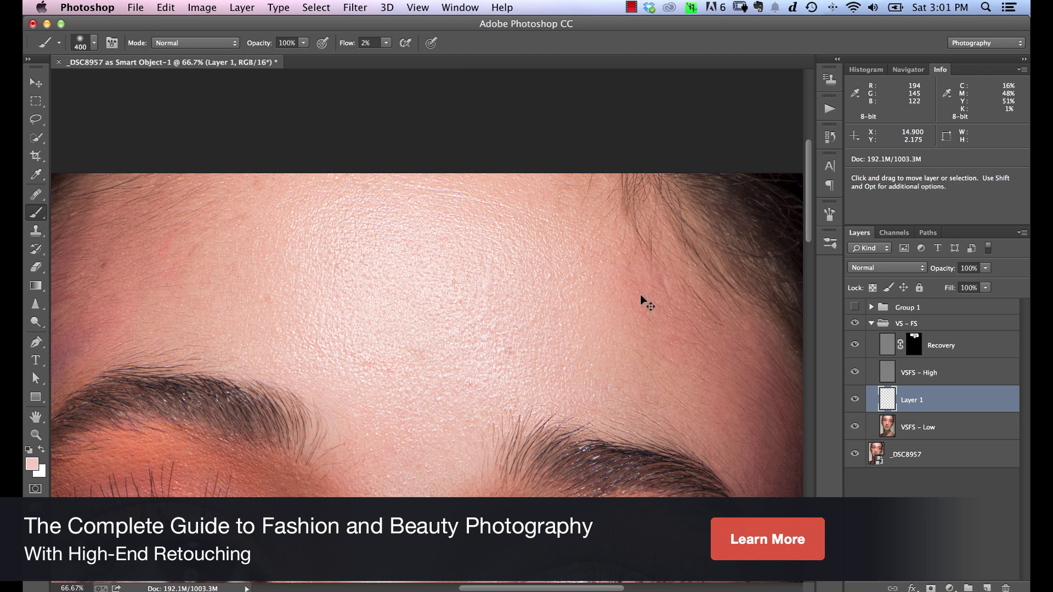
- Compare the forehead with the VS – FS group hidden and shown
key("super+minus")
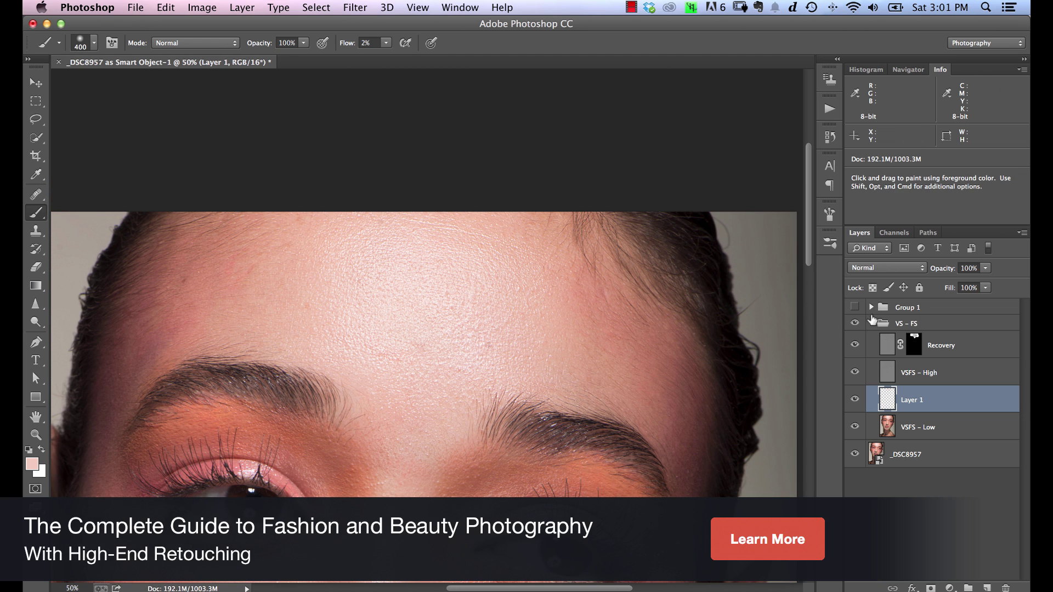
left_click(855, 324)
left_click(852, 325)
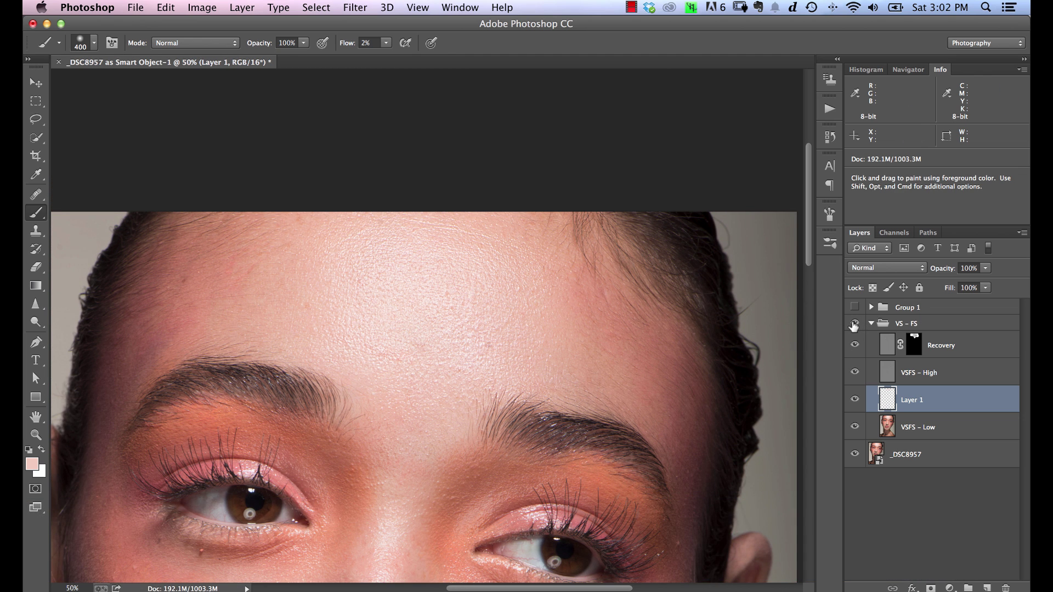
left_click(853, 325)
left_click(853, 324)
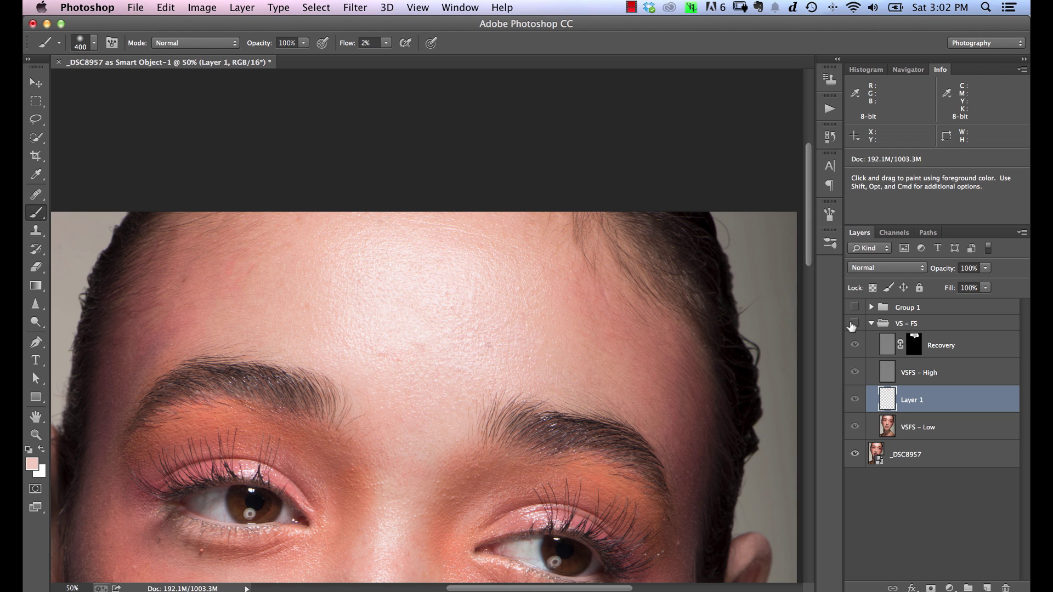
left_click(853, 324)
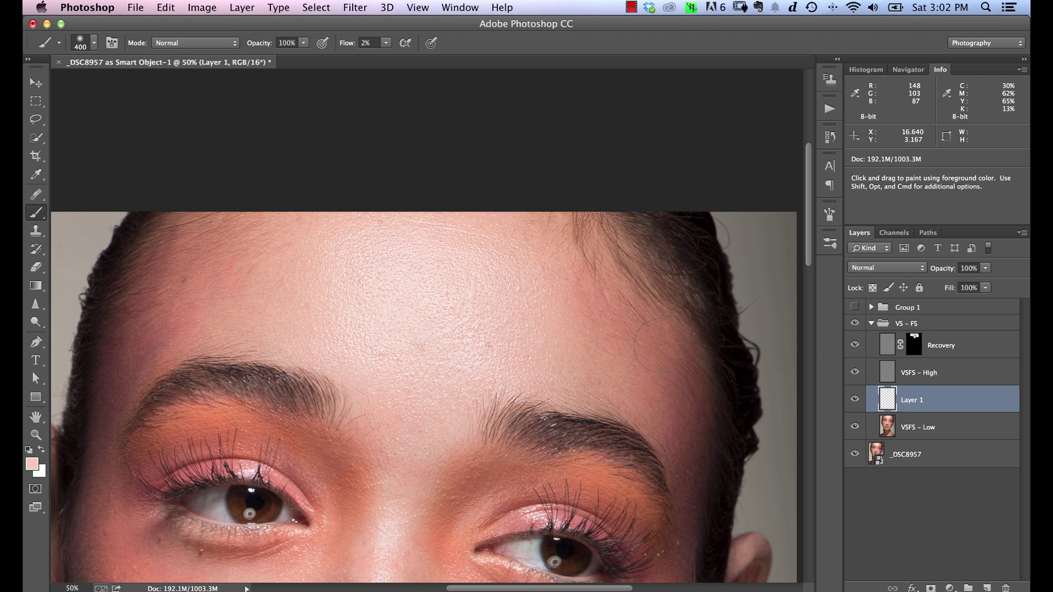
- Lower the Recovery layer's opacity to 60%, and check the forehead with the layer and the VS – FS group hidden and shown
left_click(970, 348)
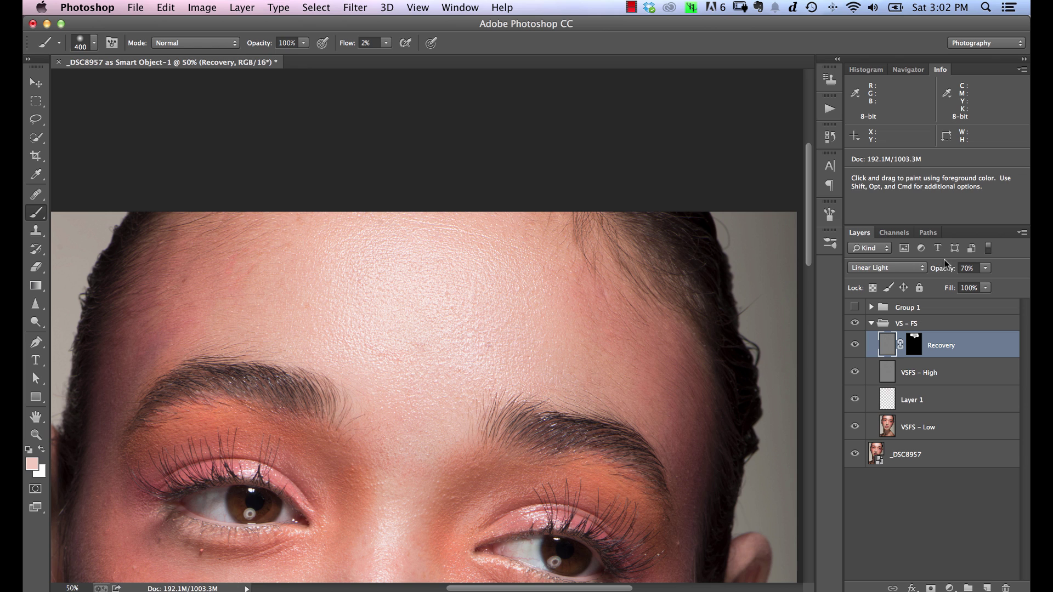
left_click_drag(943, 272, 932, 272)
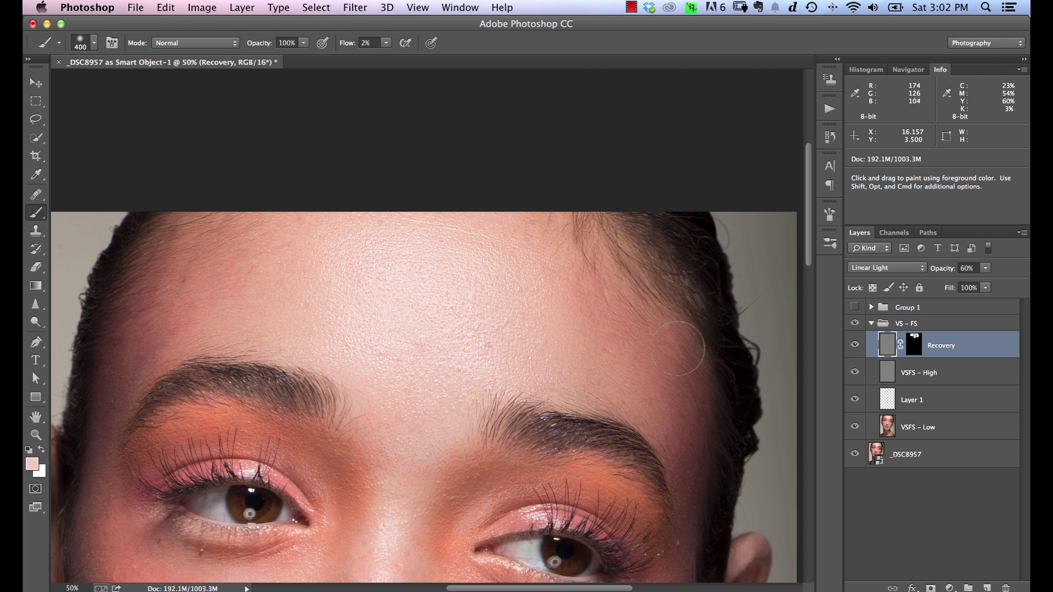
left_click(854, 344)
left_click(854, 344)
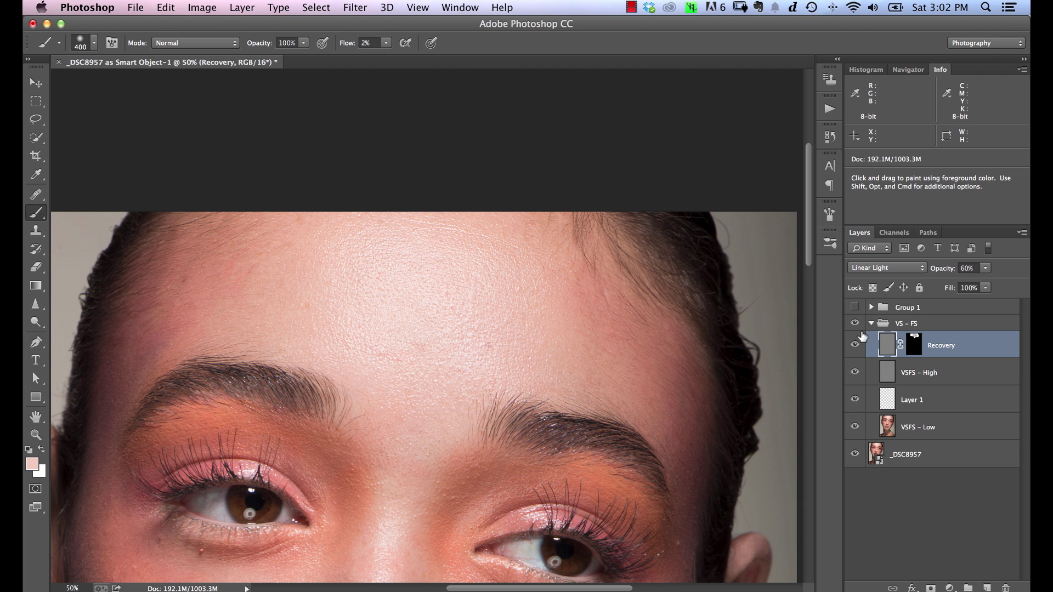
left_click(854, 324)
left_click(855, 324)
- Stamp all visible layers into a new layer above the VS – FS group, and delete the group with its contents
left_click(943, 330)
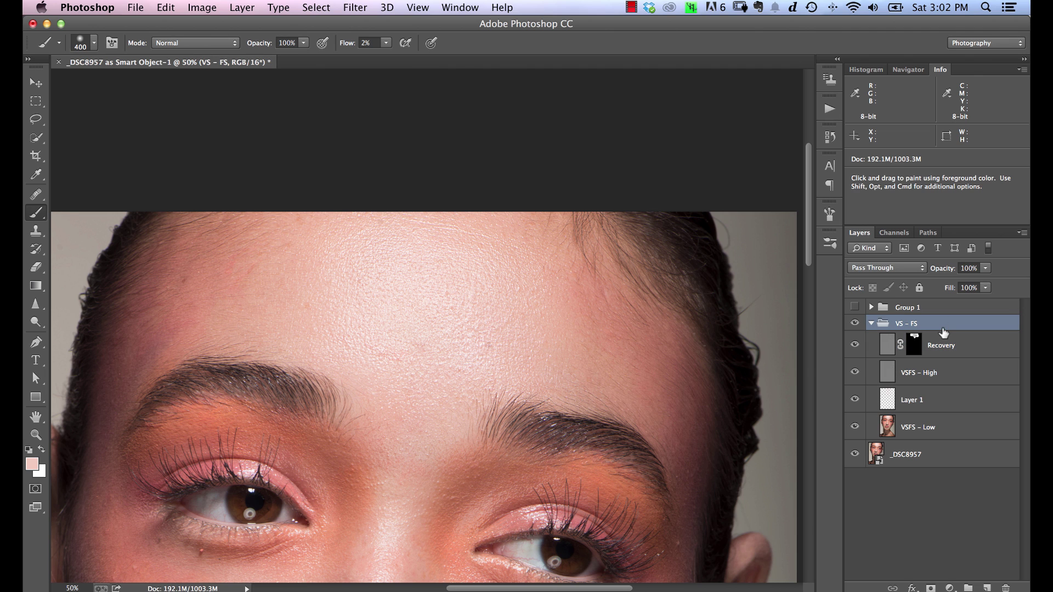
key("alt+shift+super+e")
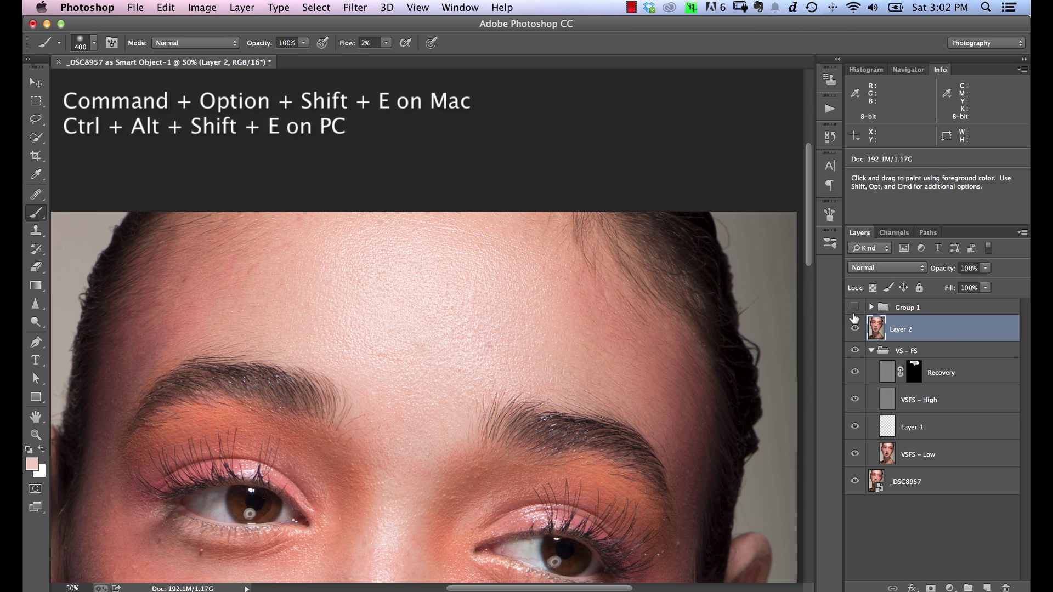
left_click(965, 370)
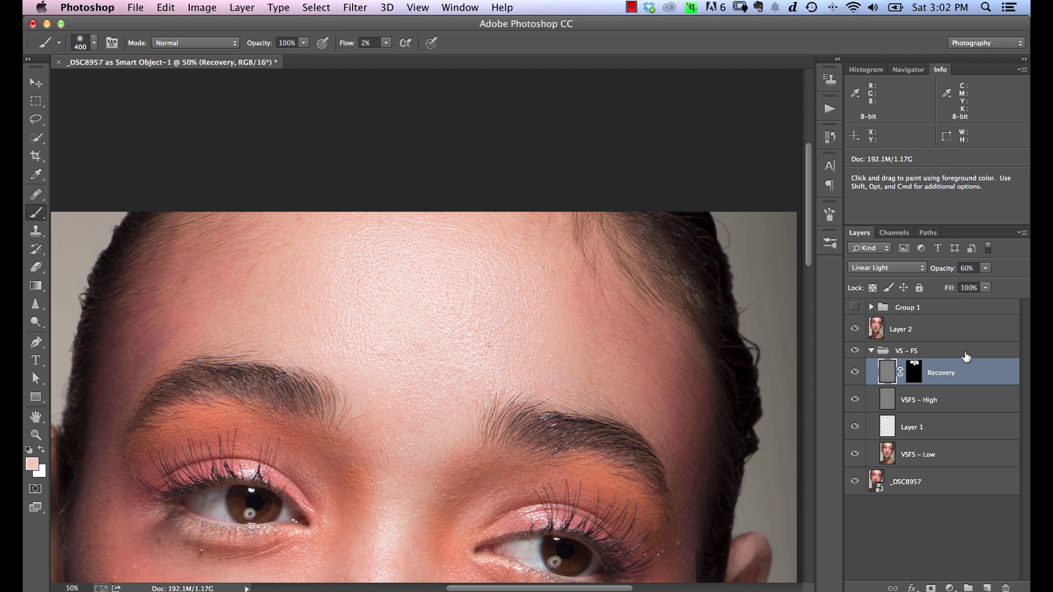
left_click(965, 353)
key("Delete")
left_click(905, 329)
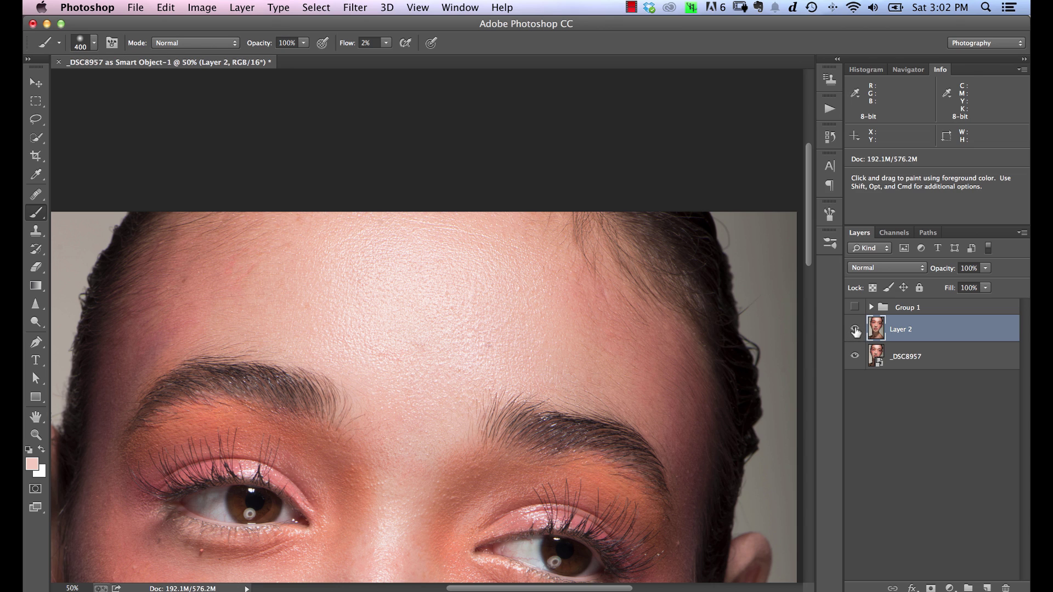
- Compare the forehead texture at 100% zoom with the stamped Layer 2 hidden and shown
key("super+equal")
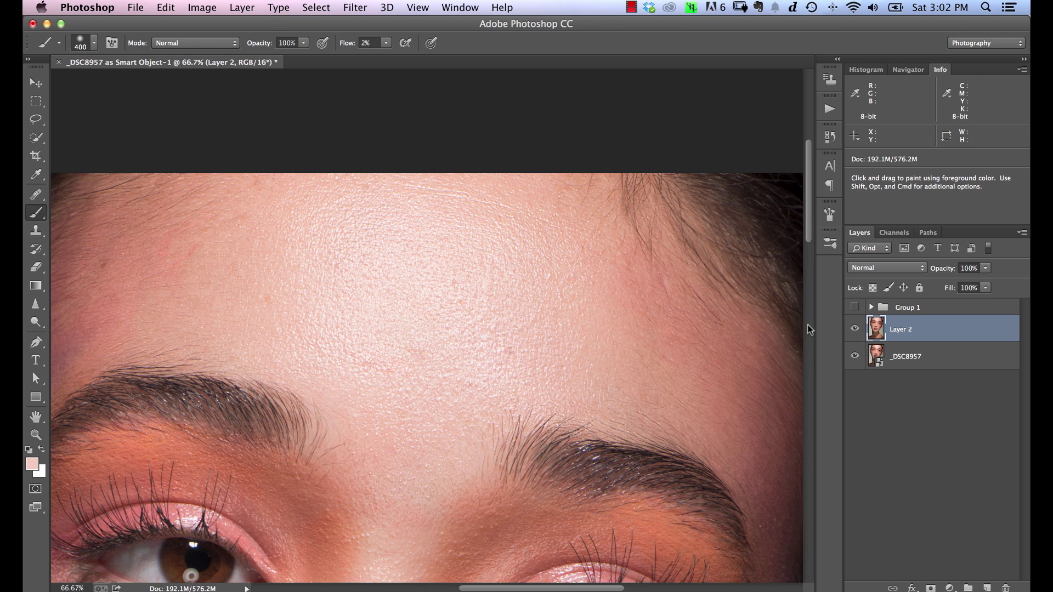
key("super+equal")
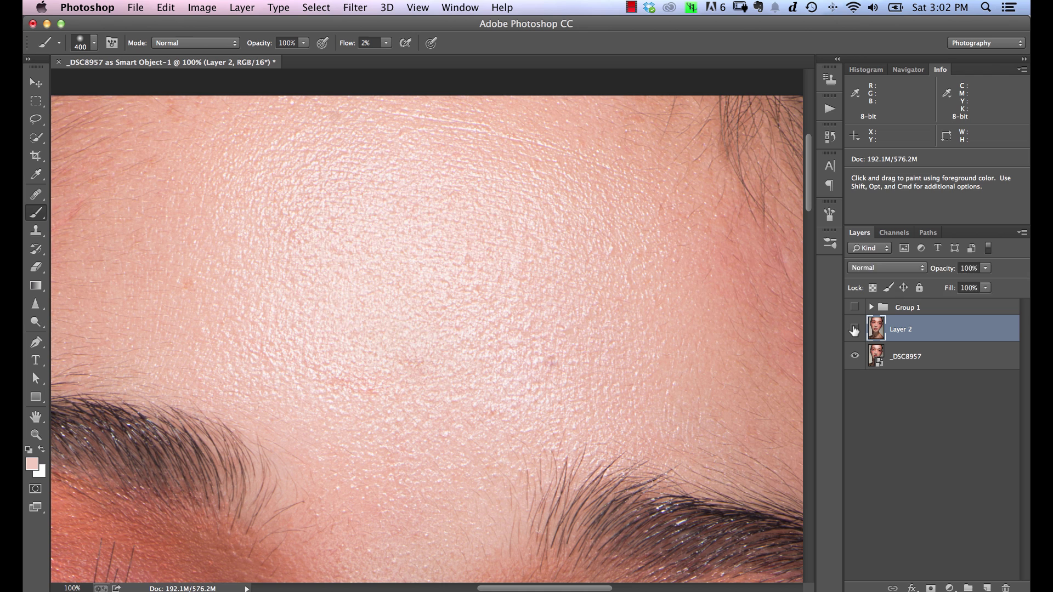
left_click(854, 329)
left_click(855, 330)
left_click(855, 332)
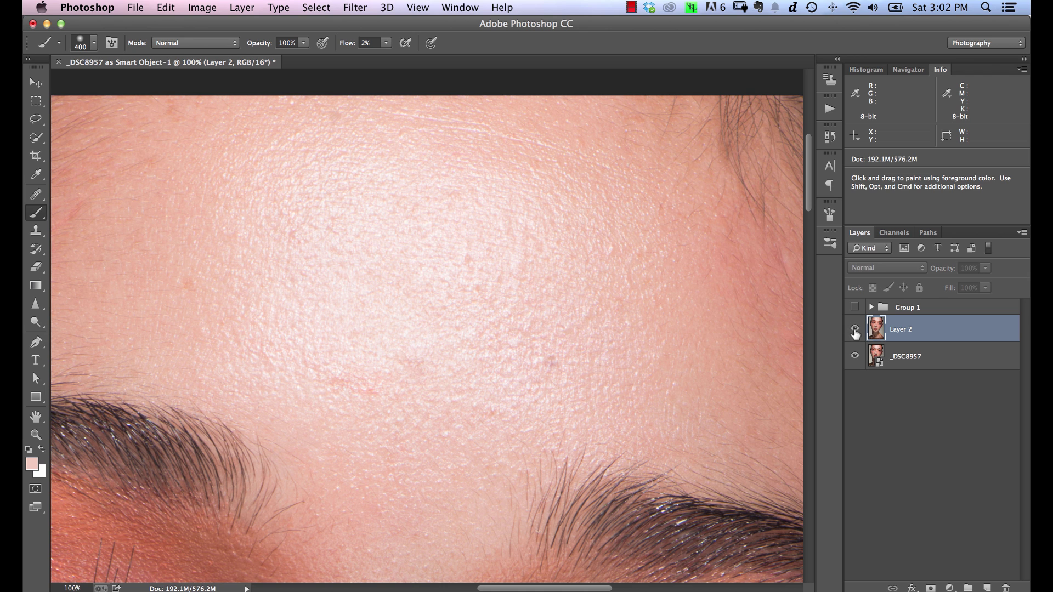
left_click(855, 331)
left_click(853, 331)
left_click(852, 333)
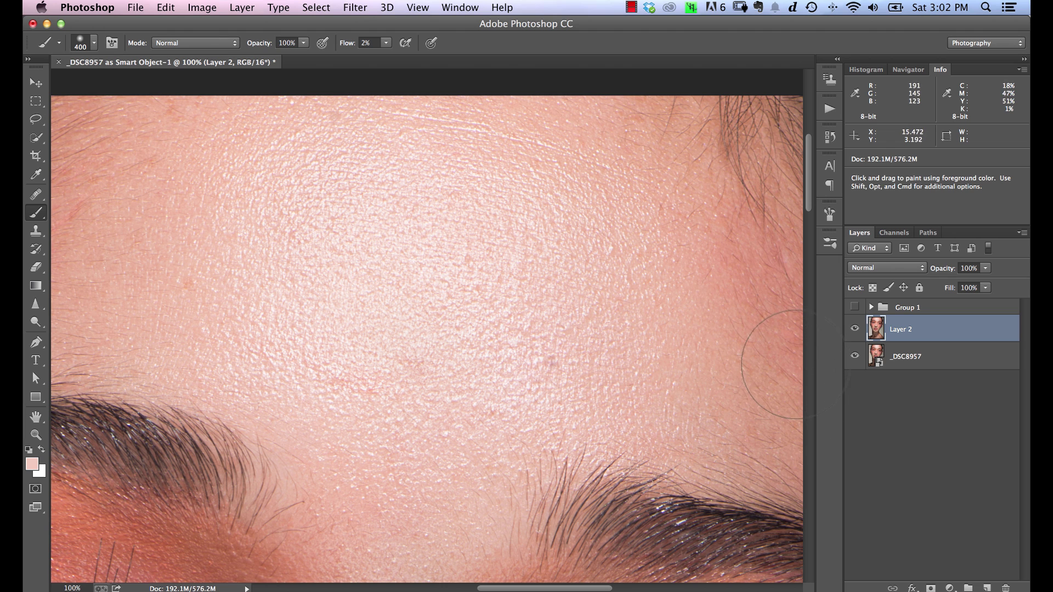
- Examine the retouched forehead at 50% zoom and in the full portrait
key("super+0")
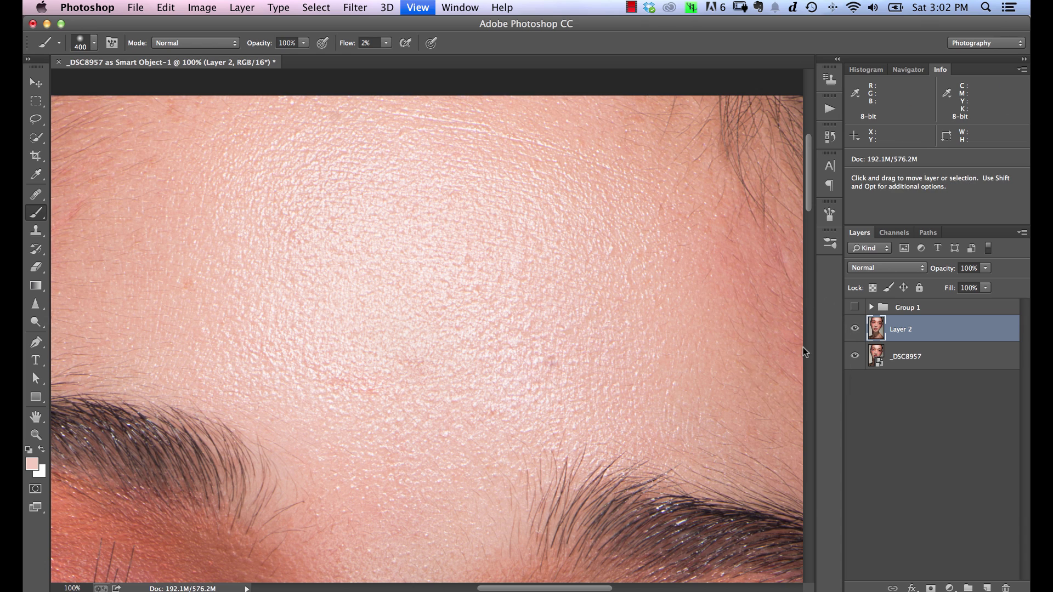
key("super+minus")
key("super+minus")
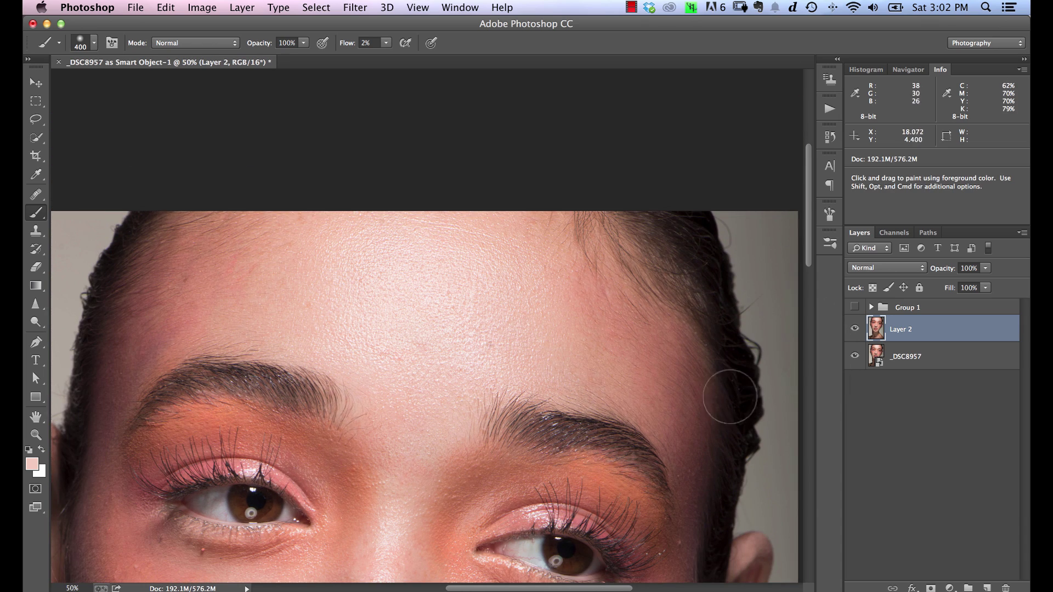
scroll(698, 341, "down", 2)
scroll(698, 340, "left", 1)
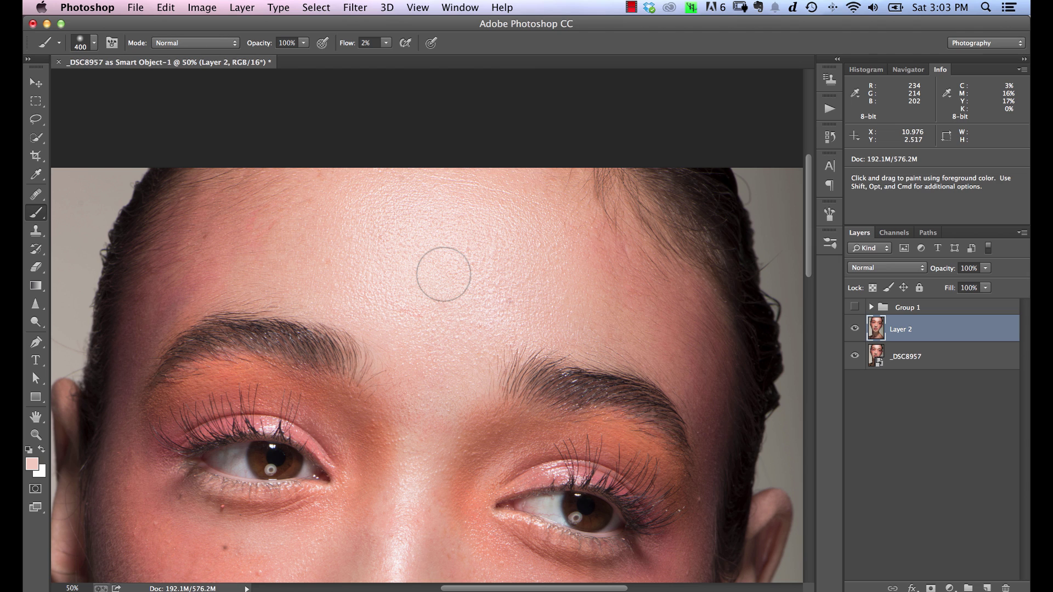
key("super+0")
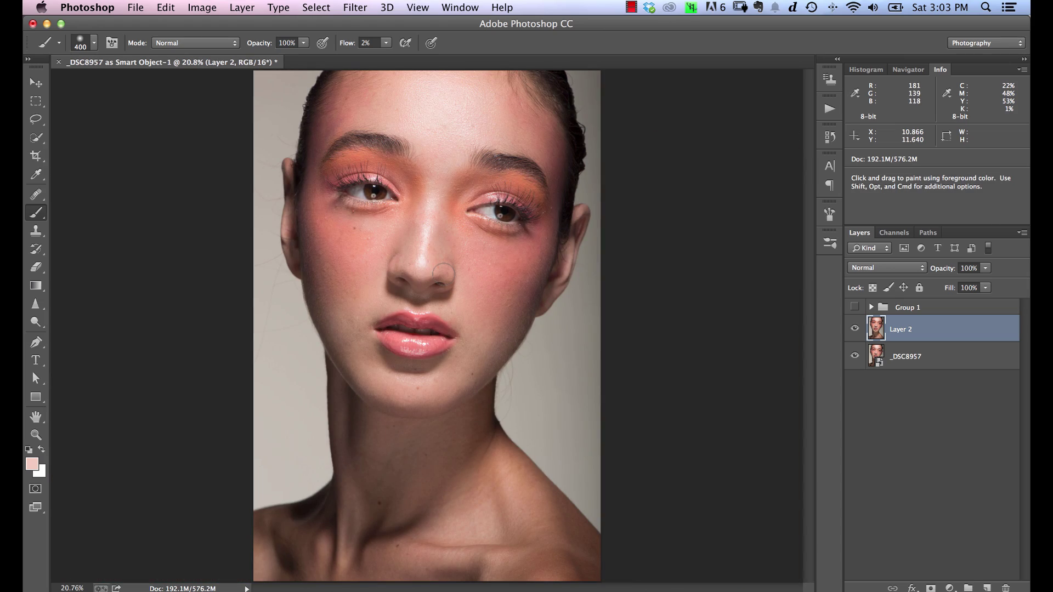